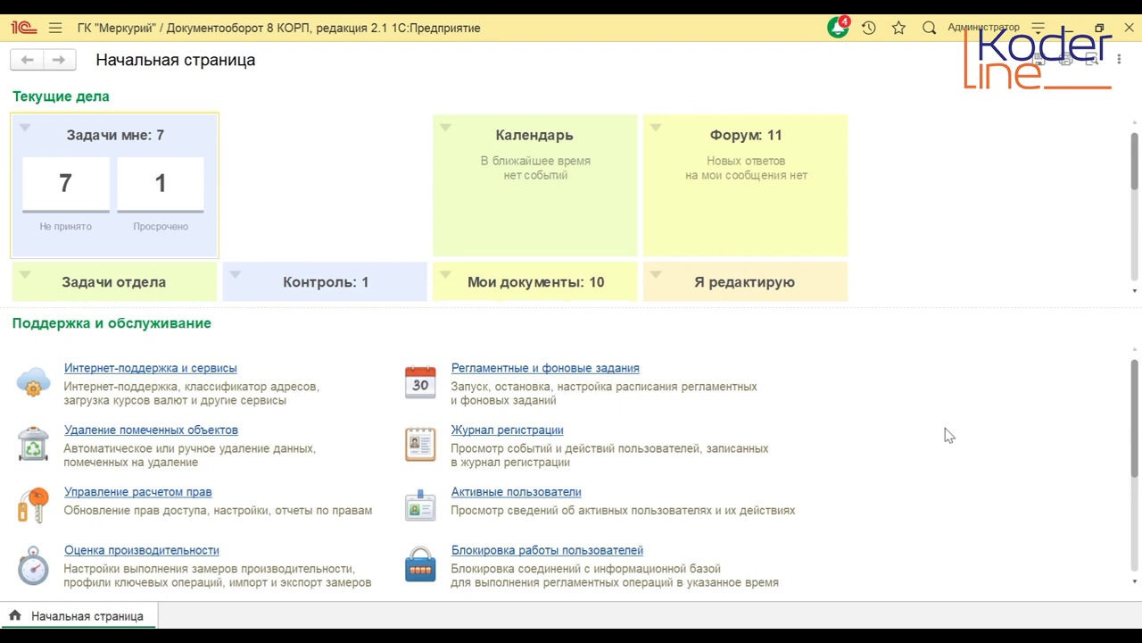
click(55, 28)
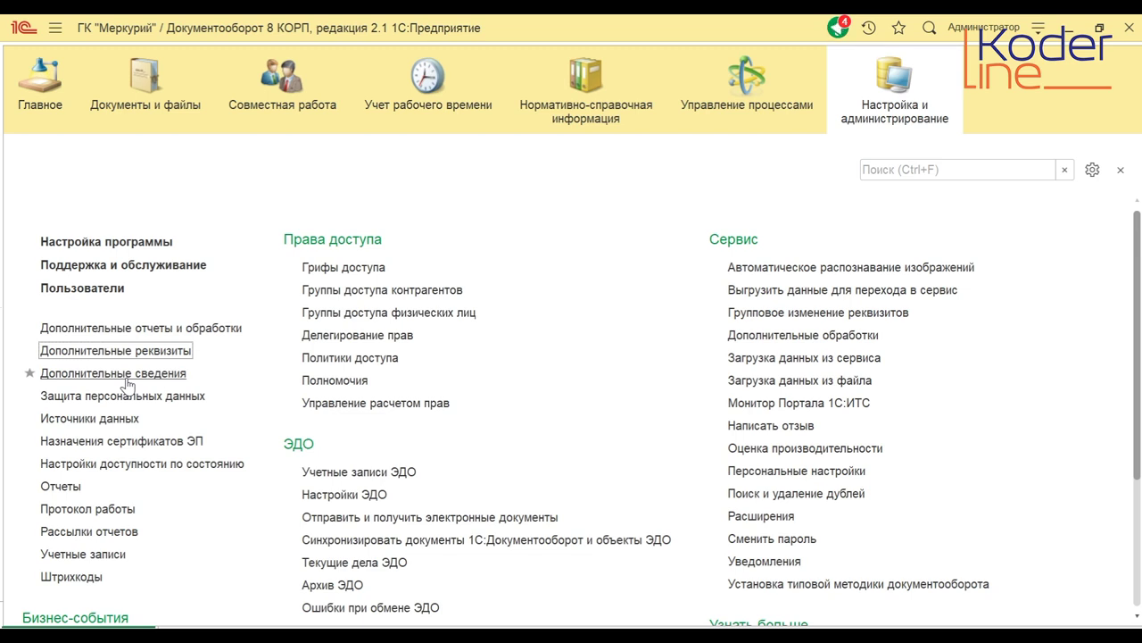
click(126, 380)
click(1120, 171)
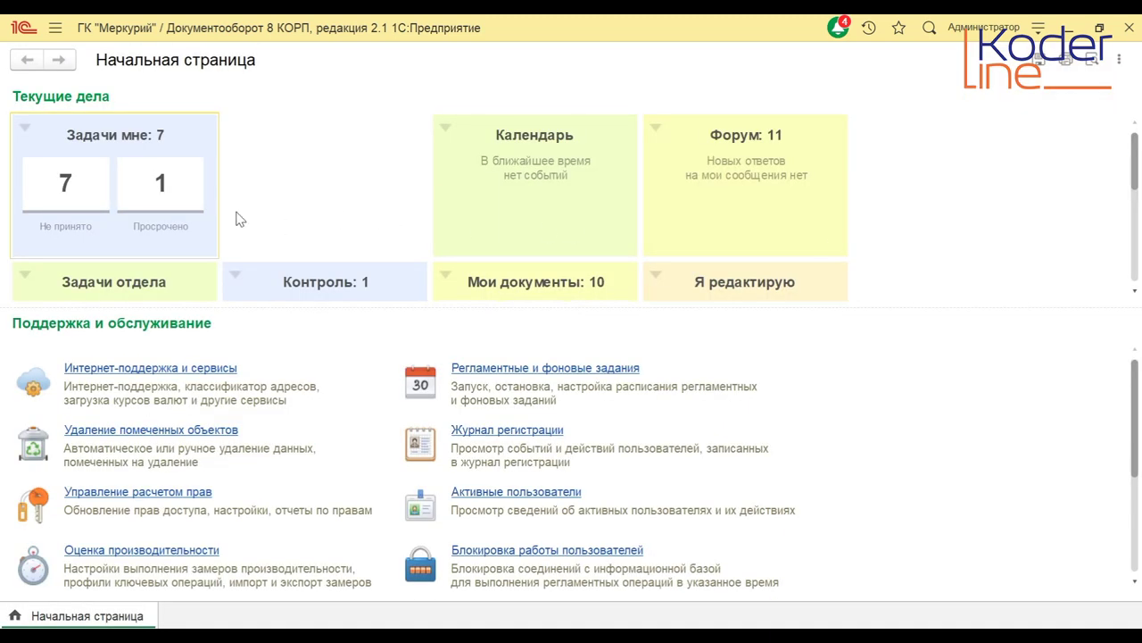
- Open the supply contract "Договор поставки строительных материалов с Инвест-Строй" from the internal documents list
click(55, 28)
click(160, 113)
click(134, 241)
click(537, 373)
double_click(537, 373)
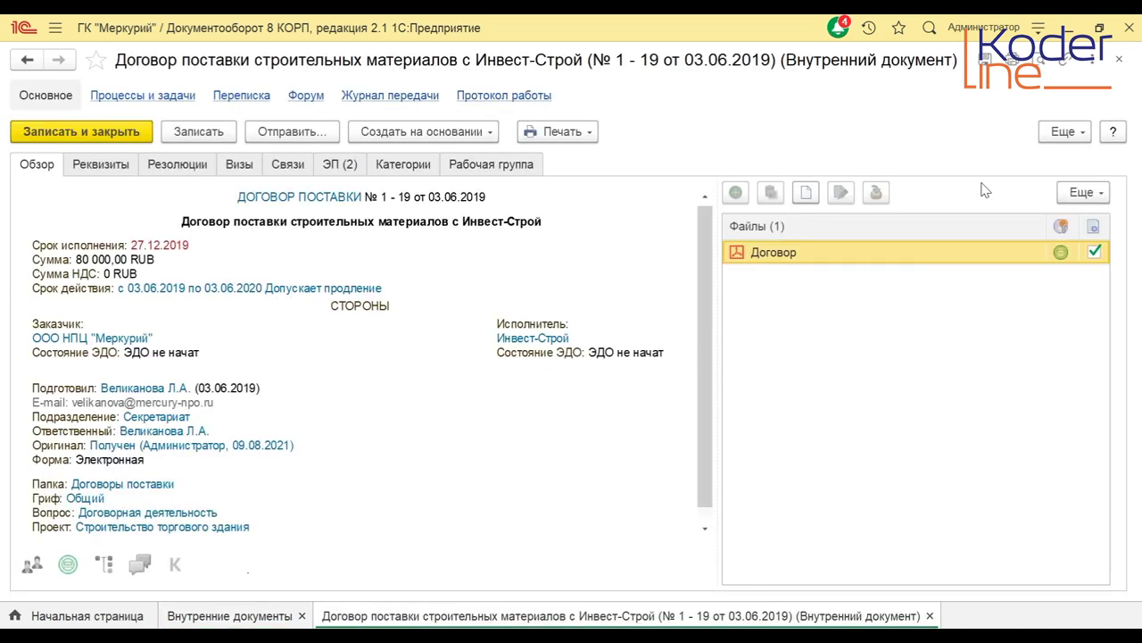
- View the contract's additional information (Дополнительные сведения), and close it together with the contract and the internal documents list
click(1061, 134)
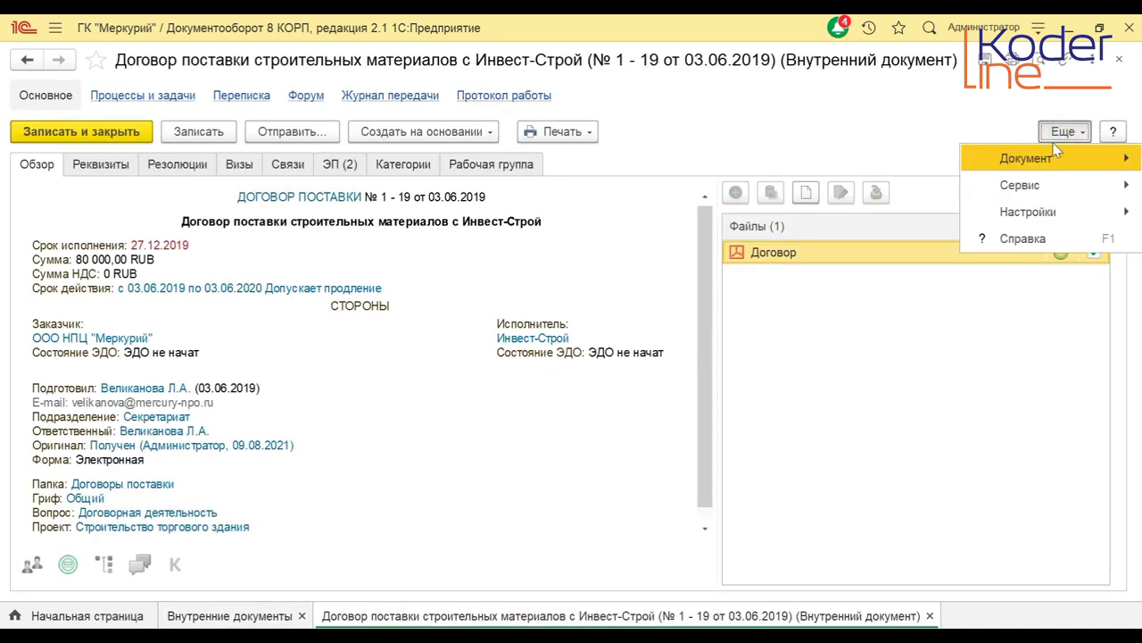
mouse_move(1044, 158)
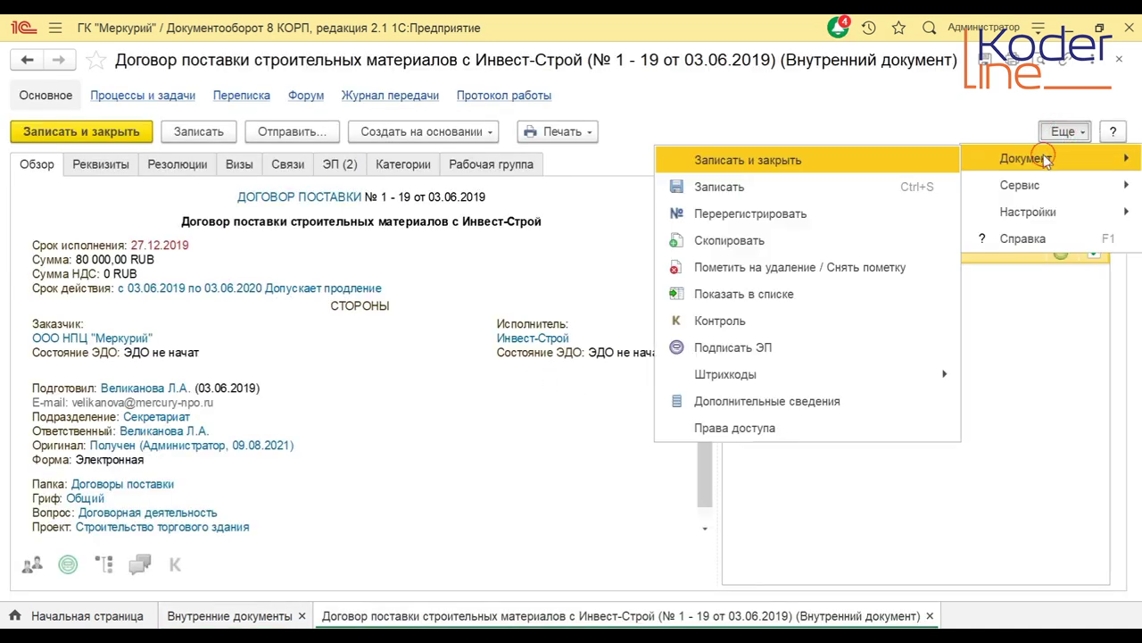
click(773, 410)
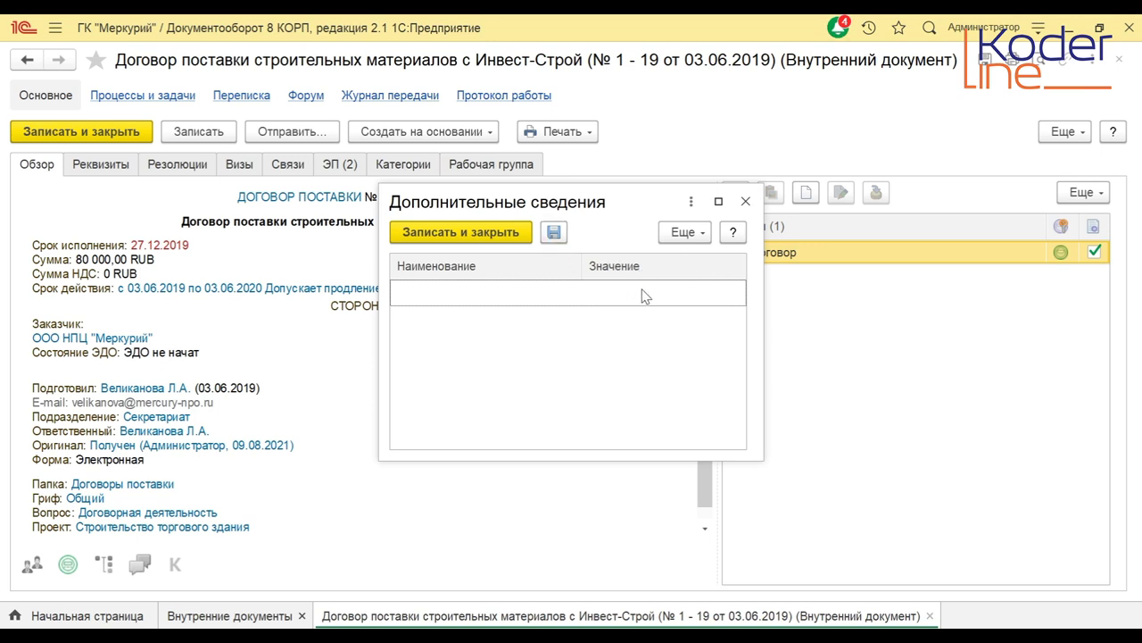
click(745, 201)
click(1119, 60)
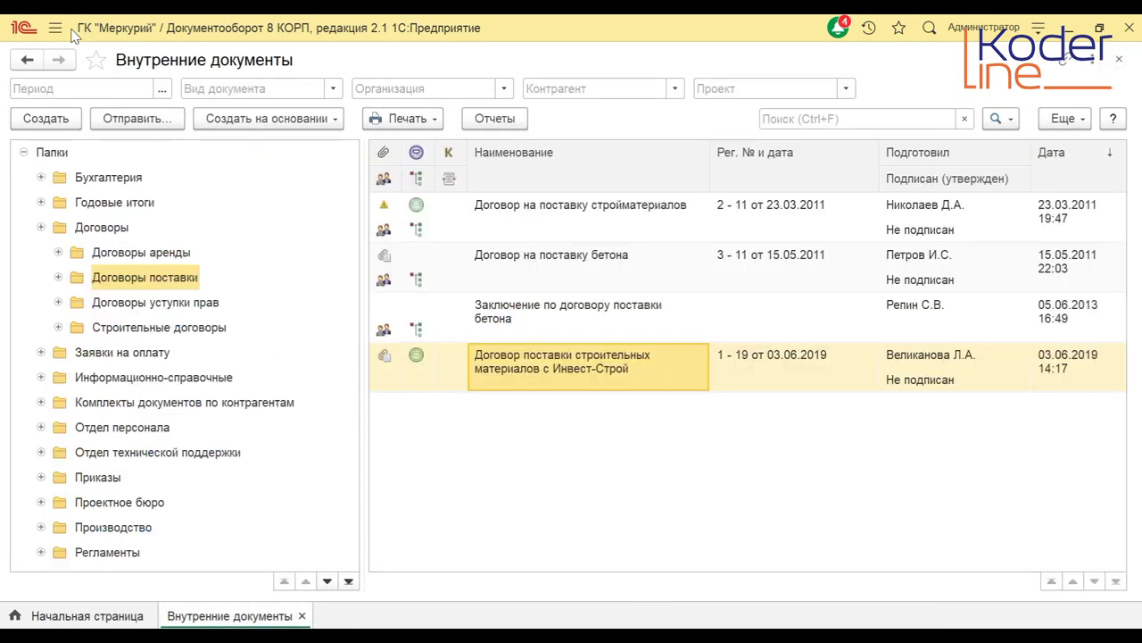
click(1118, 60)
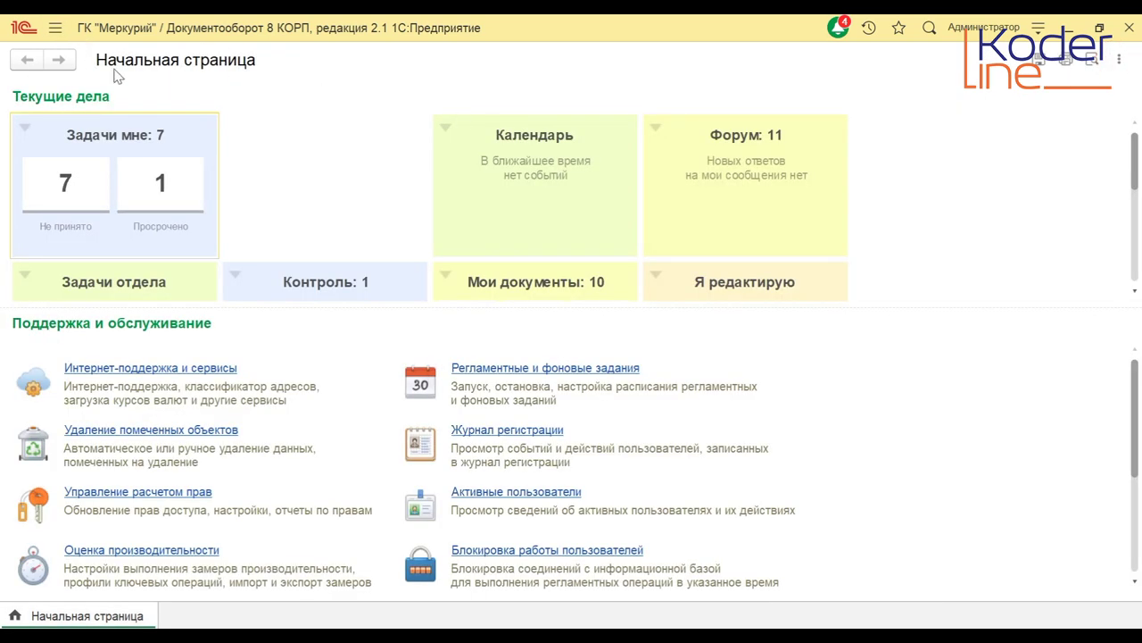
- Open the additional attributes list (Дополнительные реквизиты) and select the "Заявление на отпуск" set under "Внутренние документы"
click(55, 28)
click(888, 117)
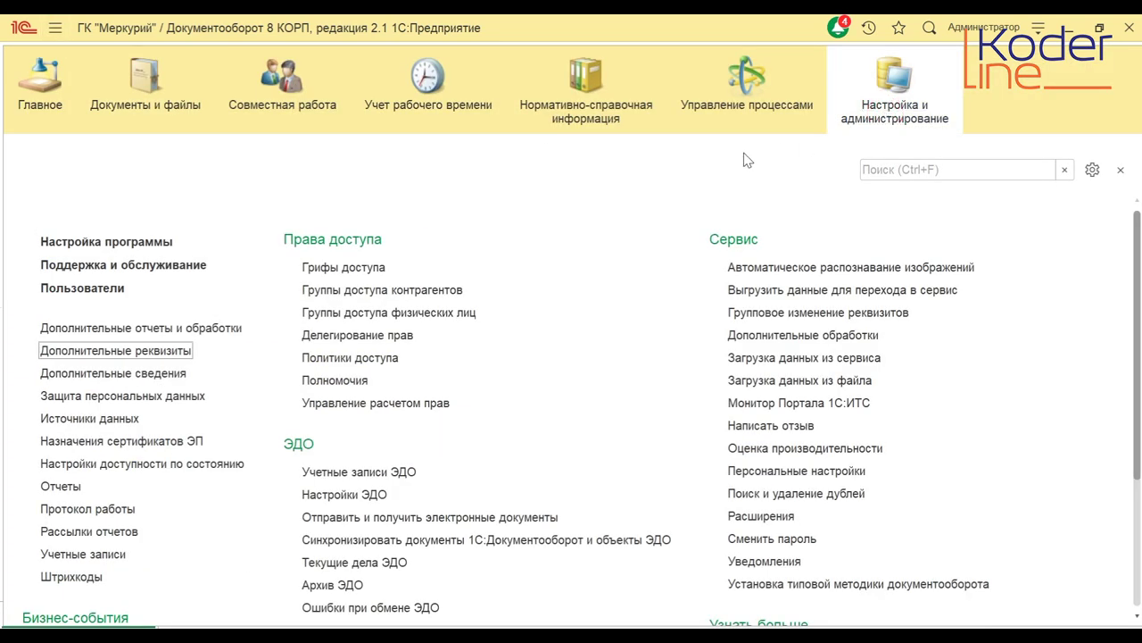
click(167, 354)
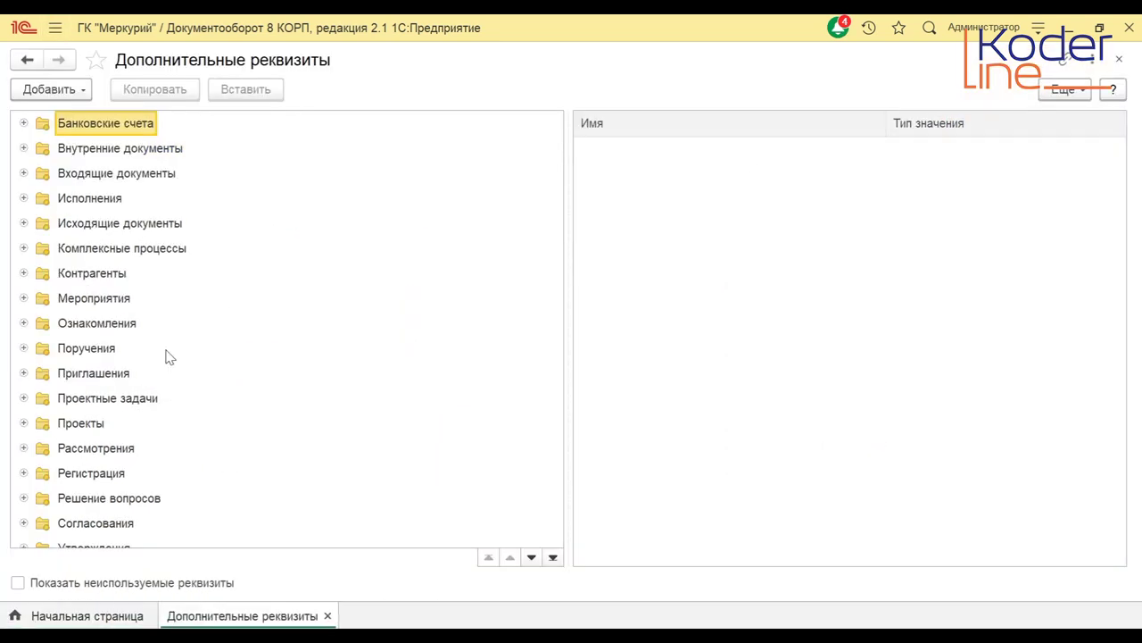
click(23, 148)
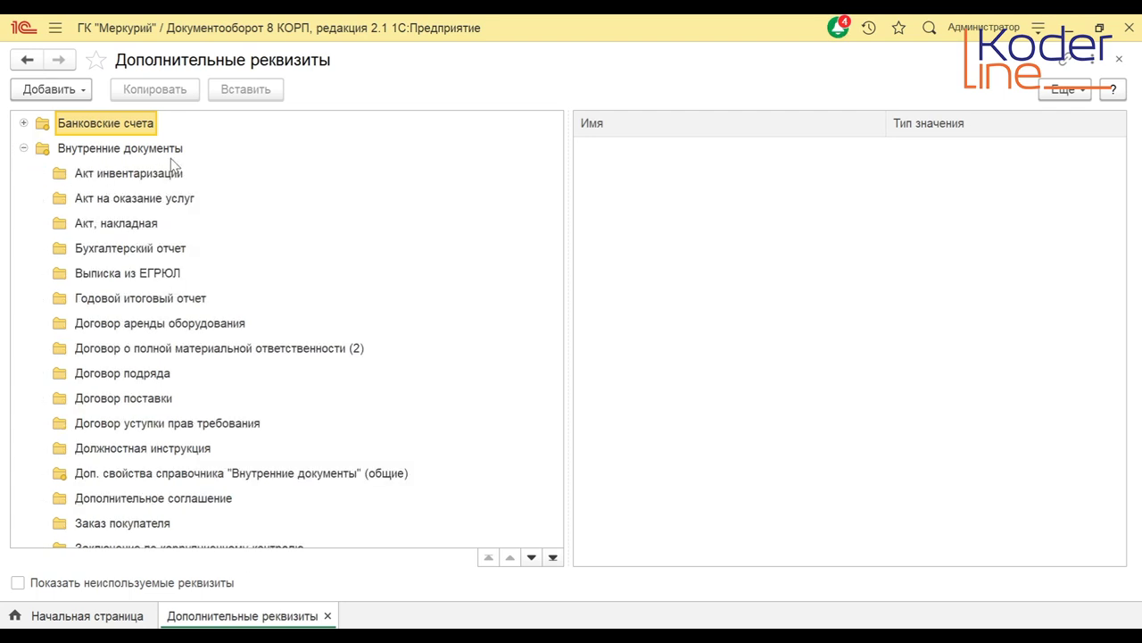
scroll(212, 324, down, 1)
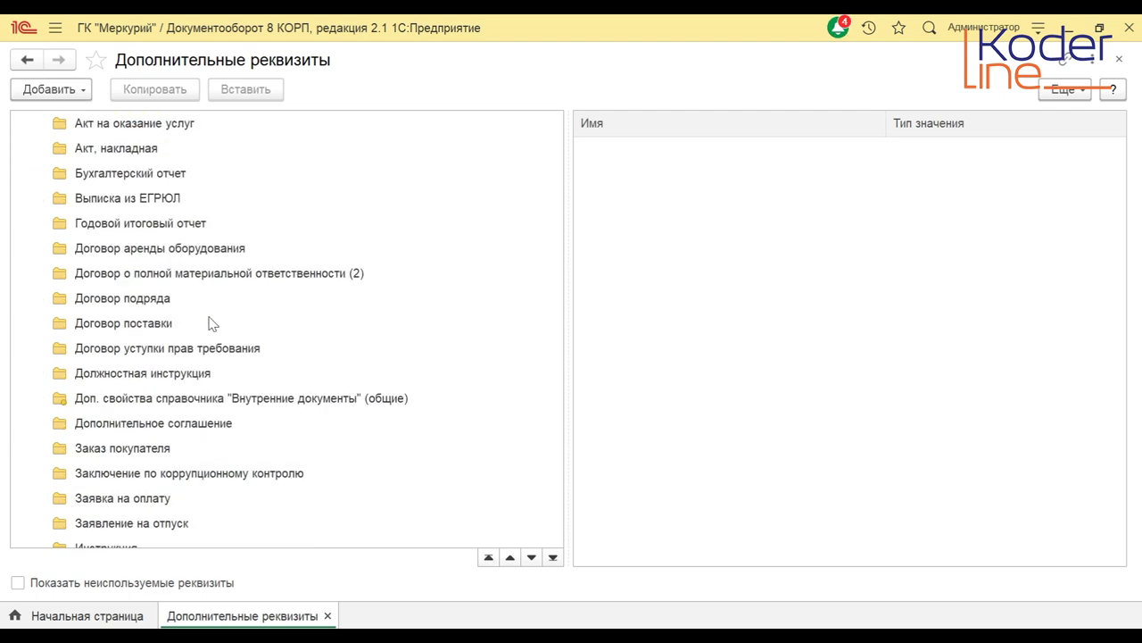
scroll(262, 329, down, 1)
click(160, 450)
scroll(161, 455, down, 2)
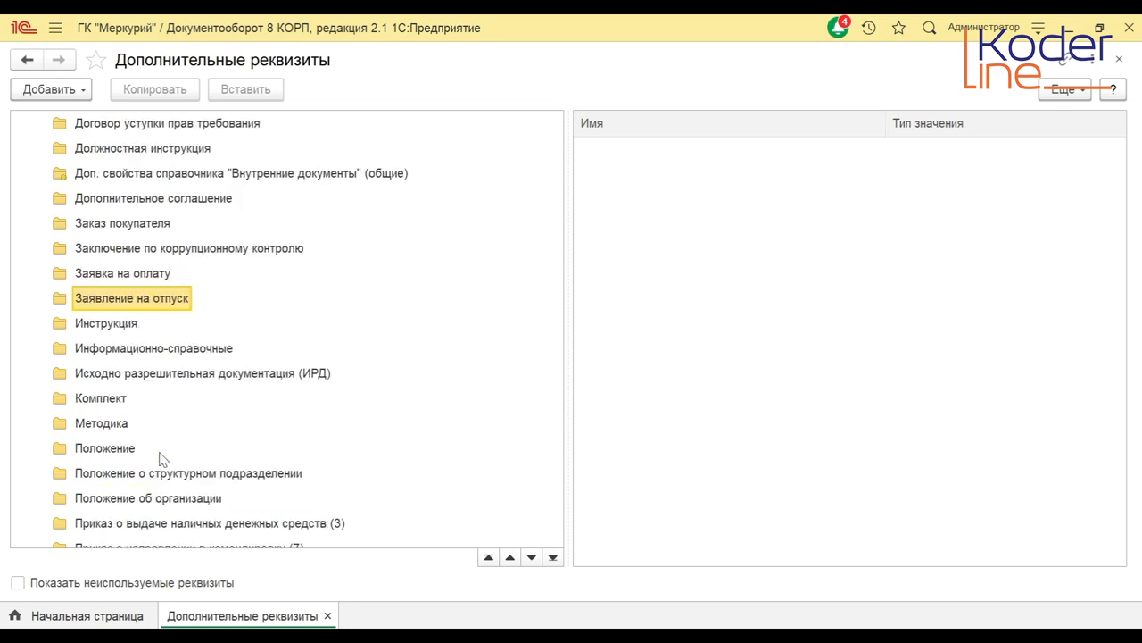
- Add a new attribute "Начало отпуска" with value type Дата to the "Заявление на отпуск" set and save it
click(79, 91)
click(95, 119)
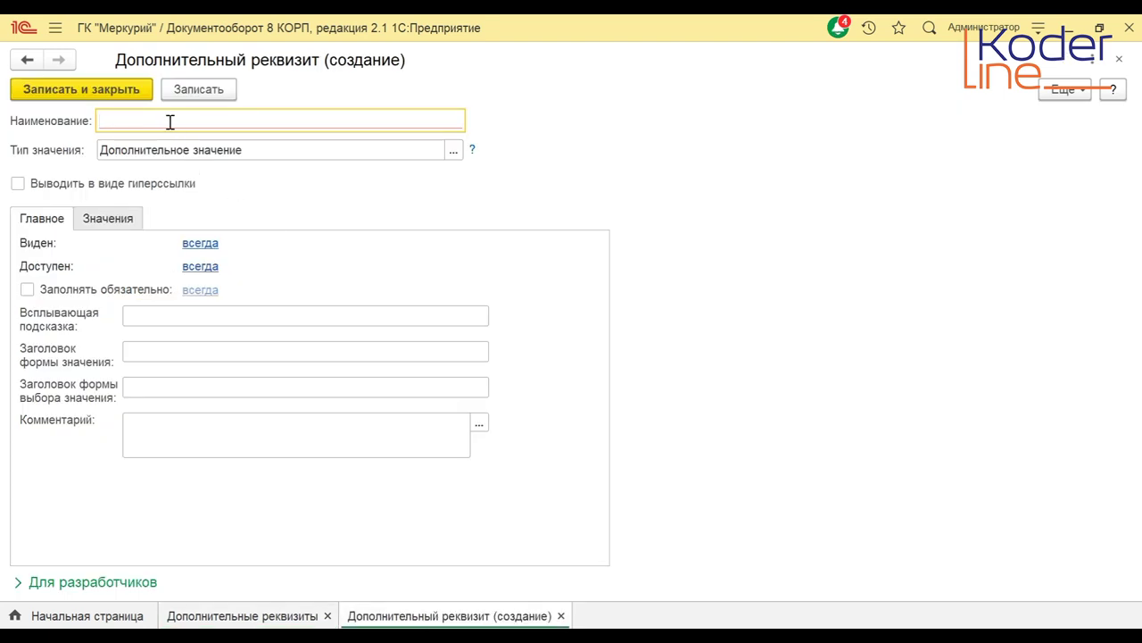
text(Начало отпуска)
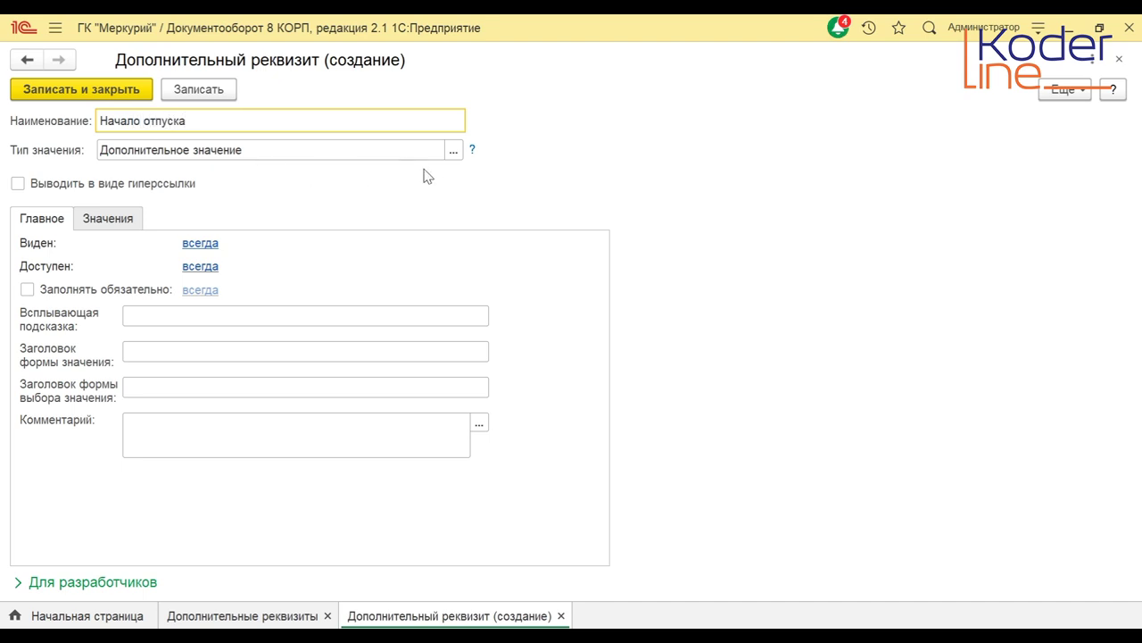
click(453, 152)
click(419, 298)
scroll(527, 326, up, 6)
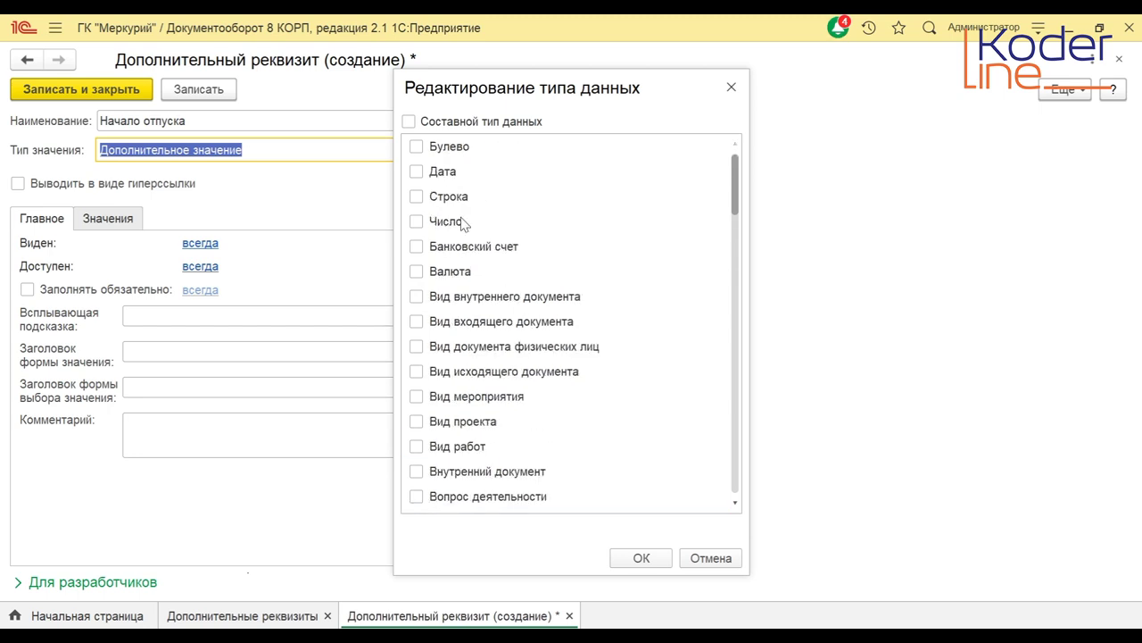
click(416, 171)
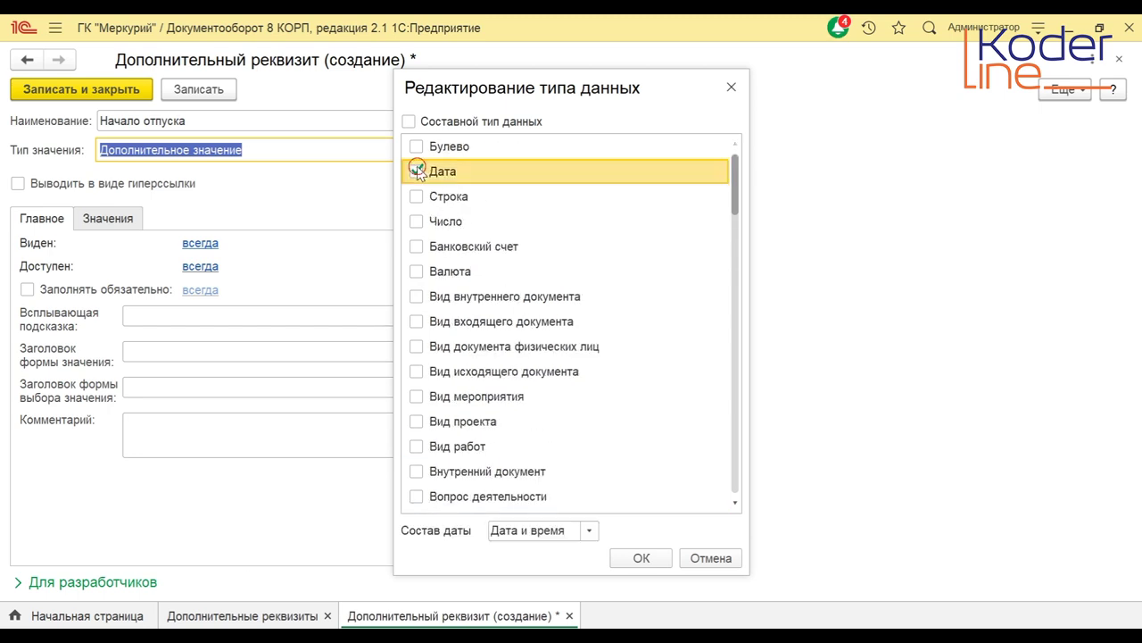
click(642, 557)
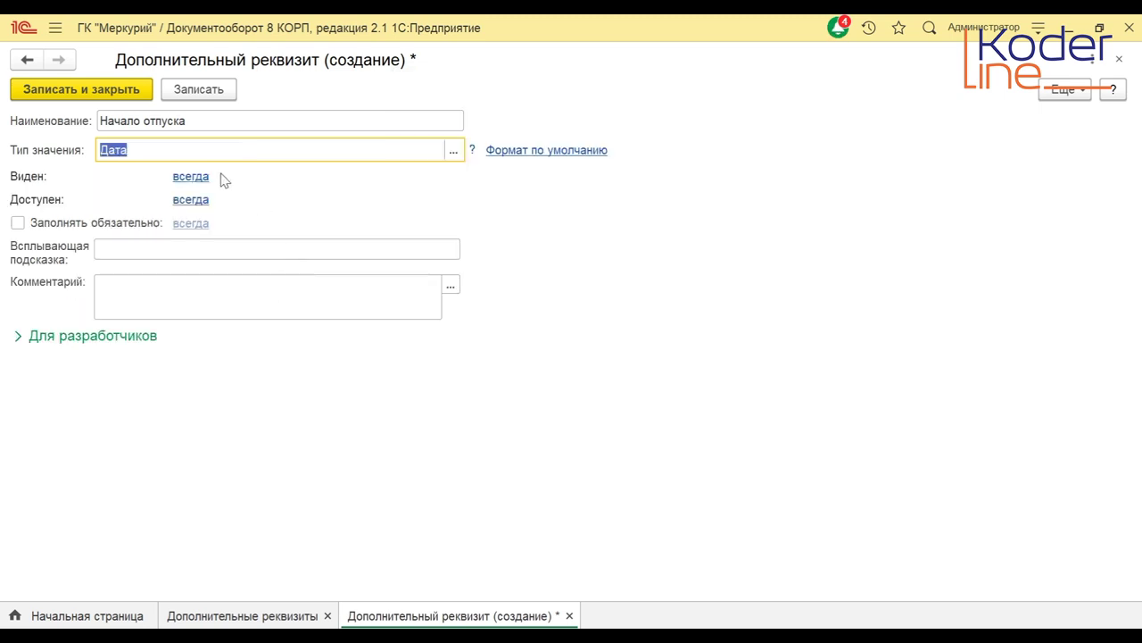
click(121, 91)
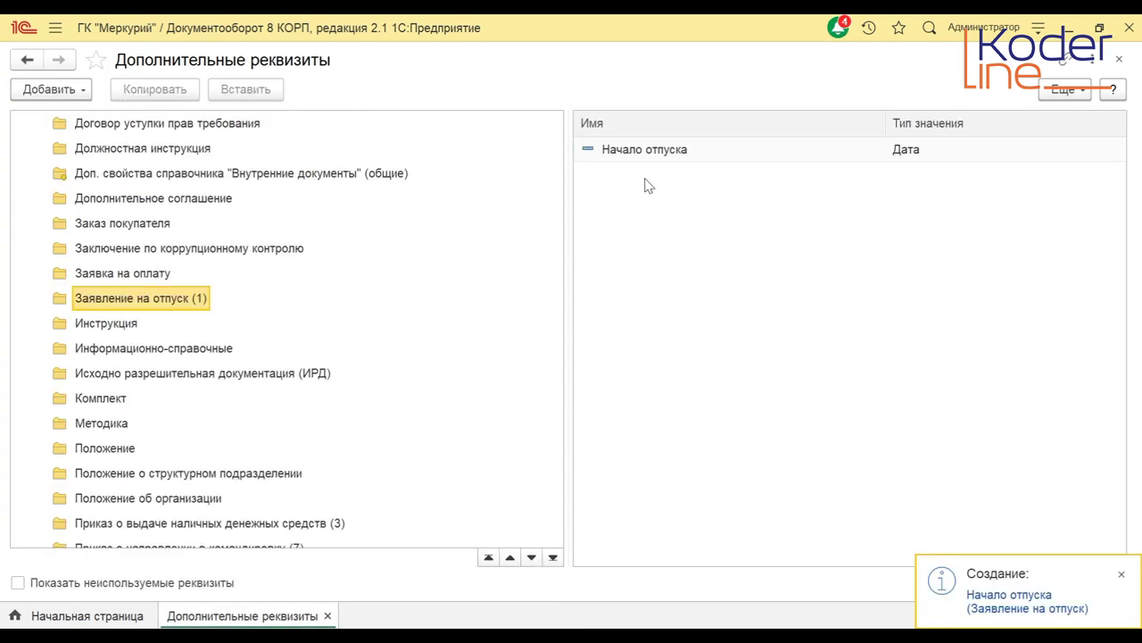
- Add a new attribute "Окончание отпуска" with value type Дата to the "Заявление на отпуск" set and save it
click(638, 157)
click(181, 297)
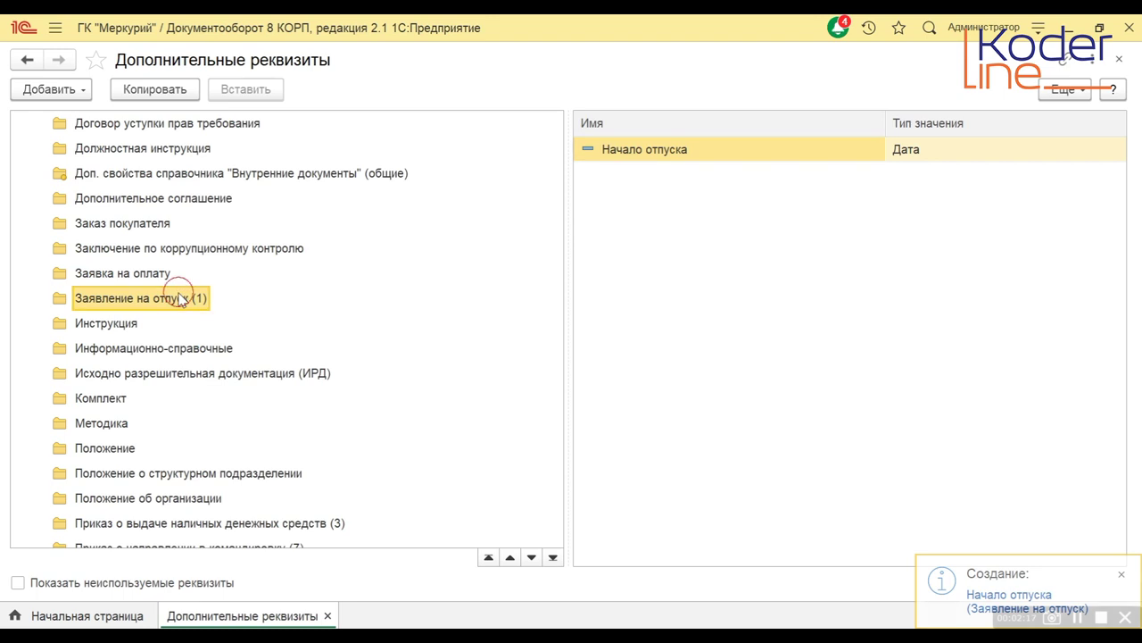
click(76, 93)
click(86, 116)
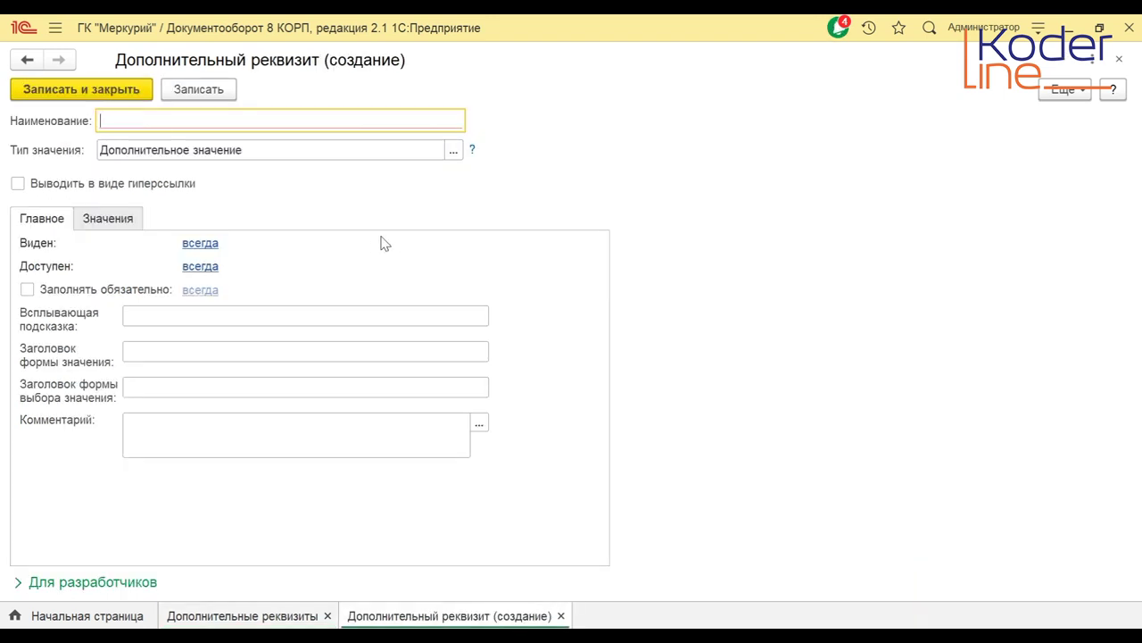
text(Окончание отпуска)
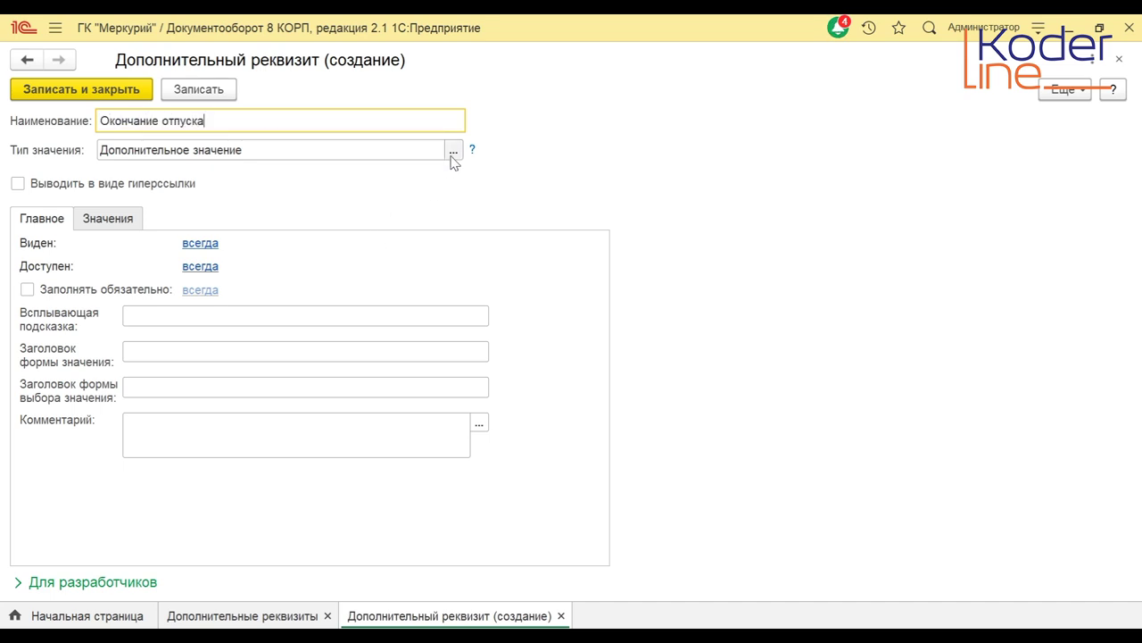
click(453, 151)
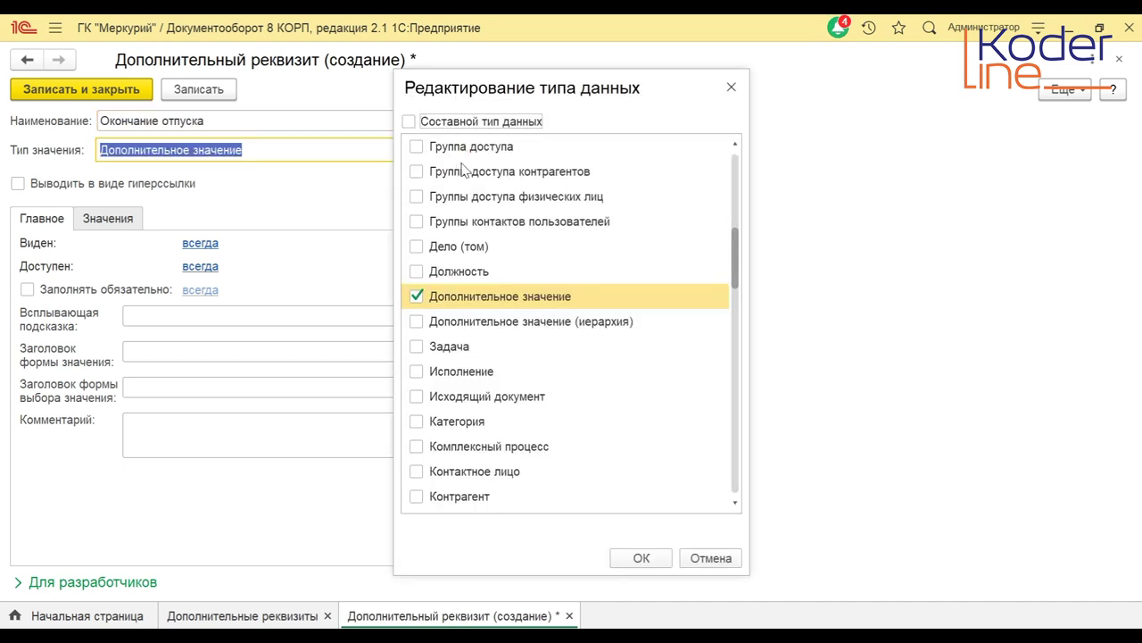
click(416, 295)
scroll(419, 304, up, 7)
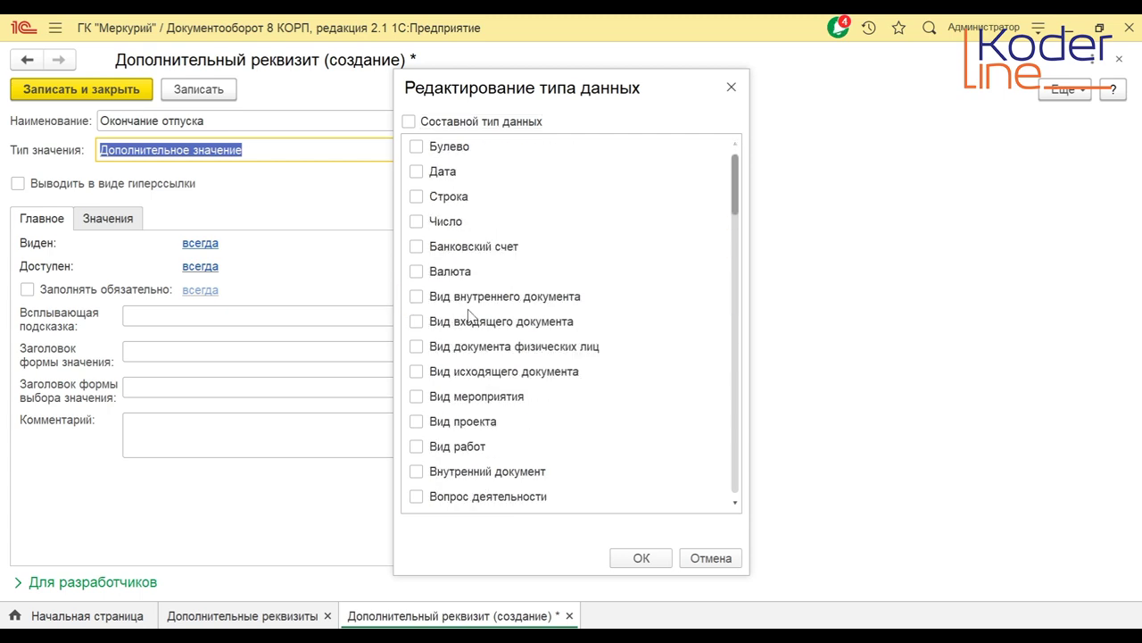
click(416, 171)
click(640, 557)
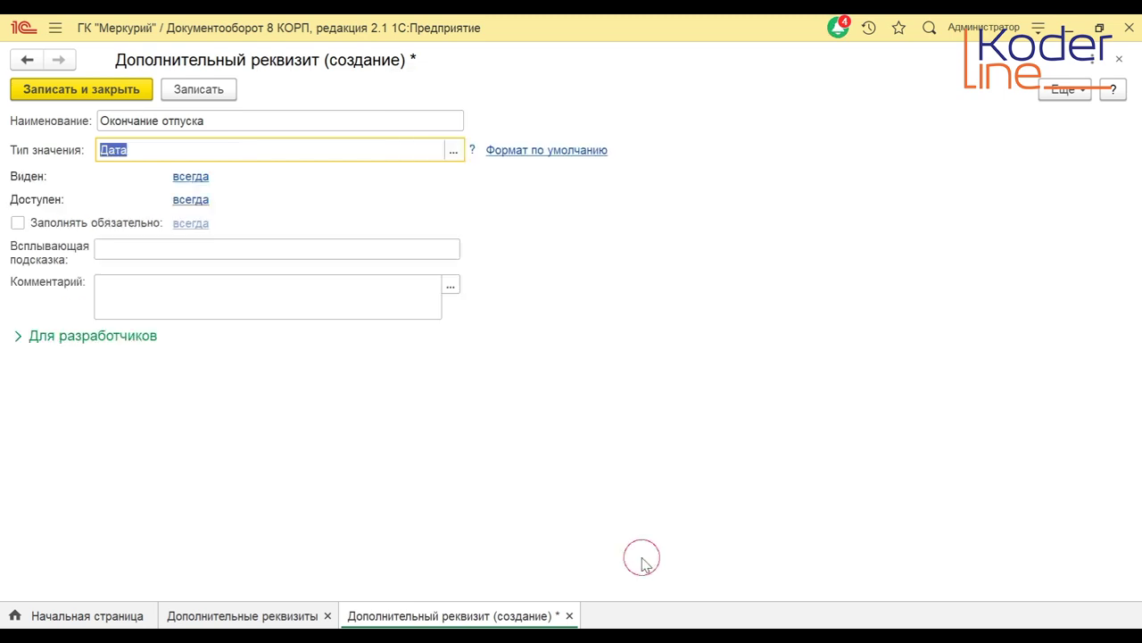
click(103, 91)
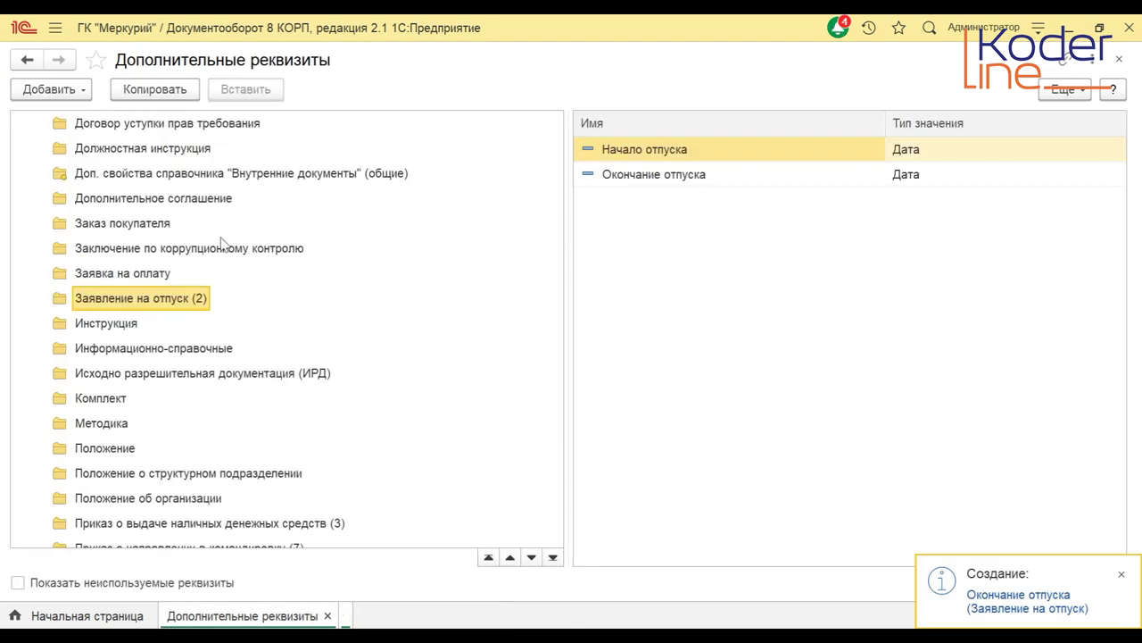
- Add a new attribute "Согласно графику" with value type Булево to the "Заявление на отпуск" set and save it
click(72, 89)
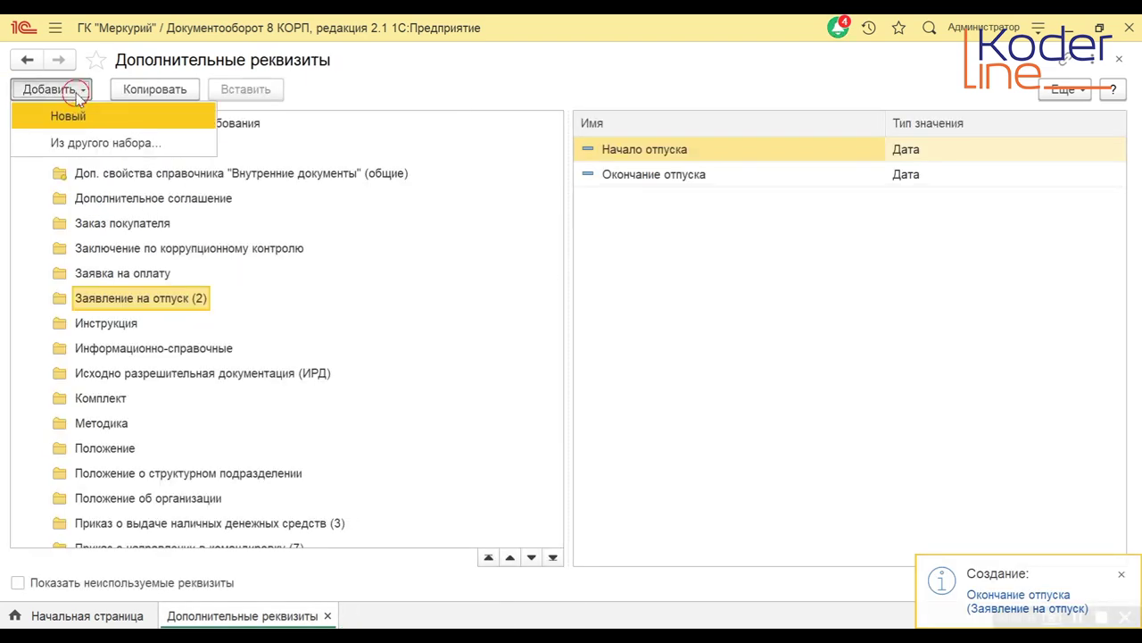
click(68, 116)
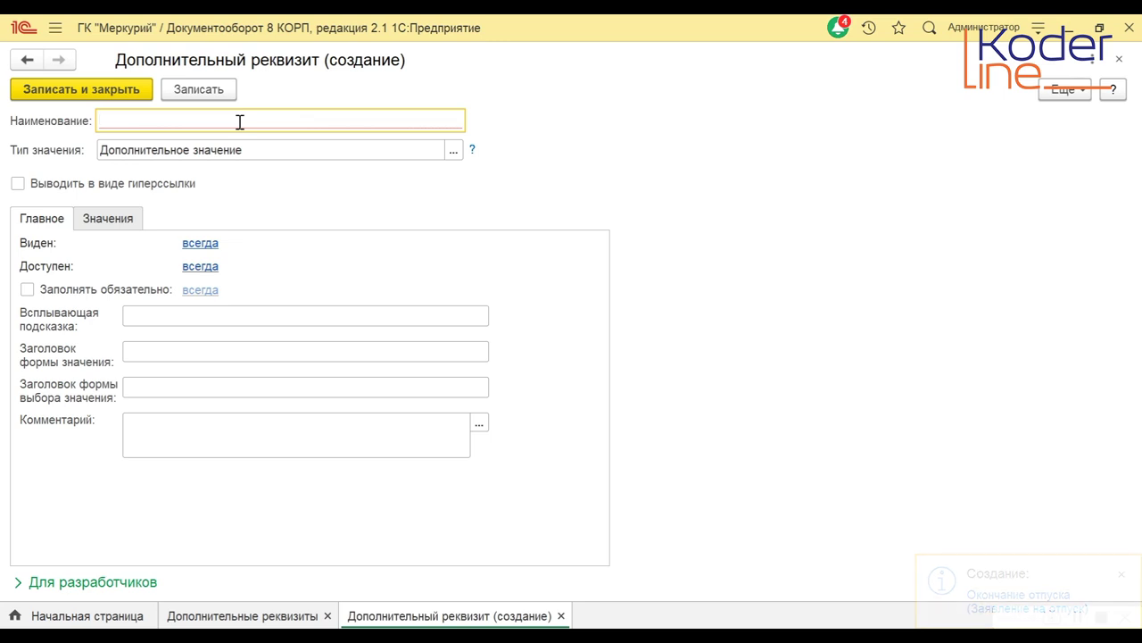
text(Согласно графику)
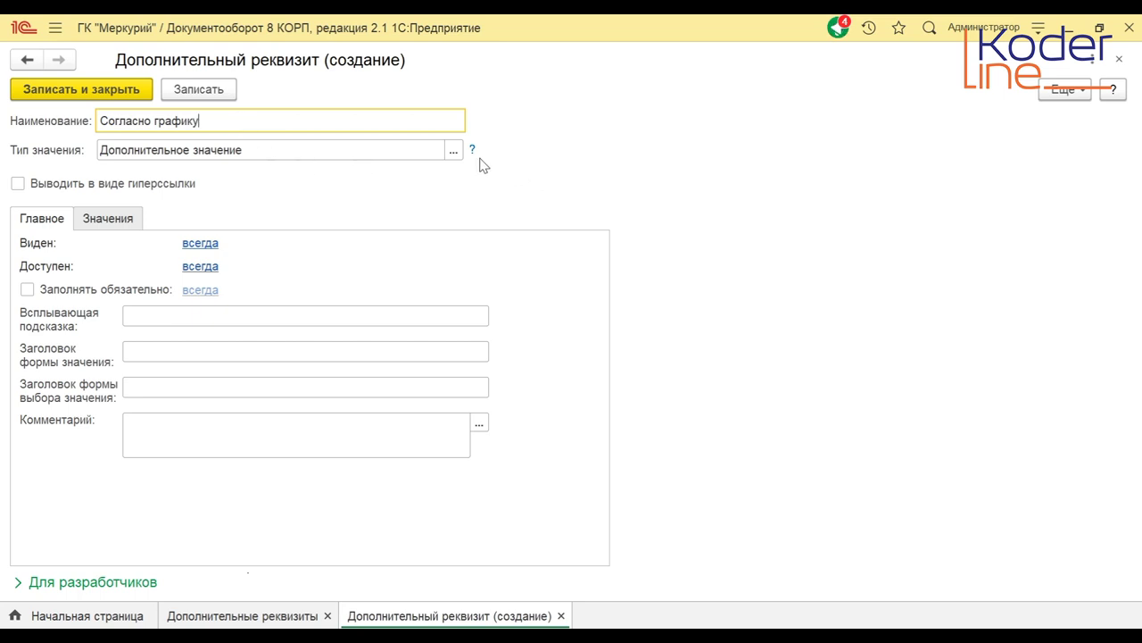
click(454, 150)
click(416, 296)
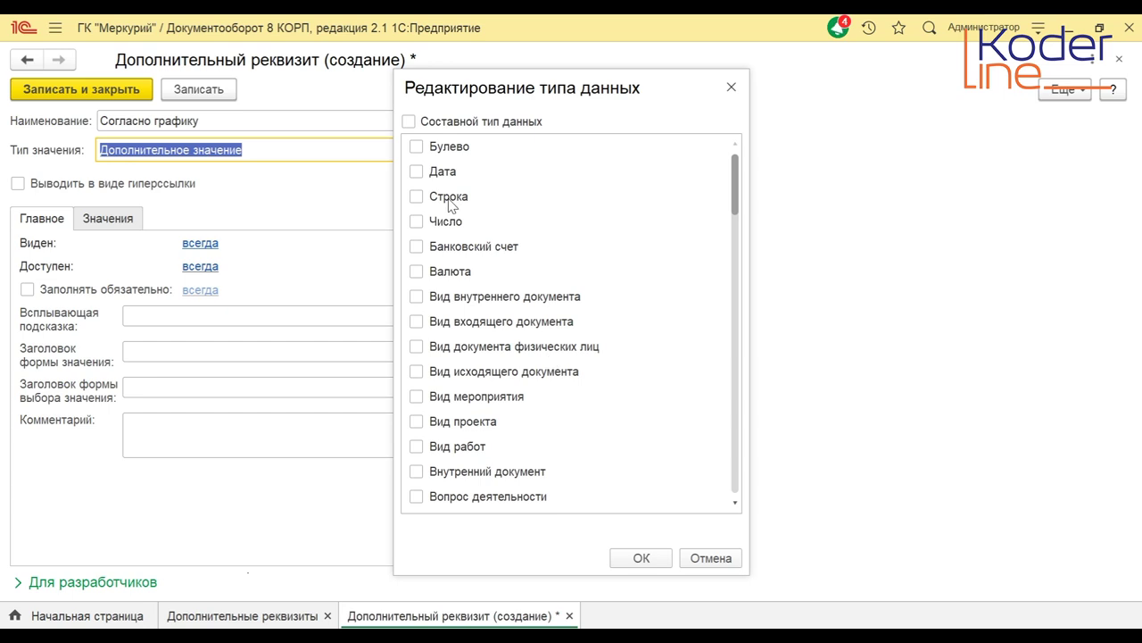
click(416, 148)
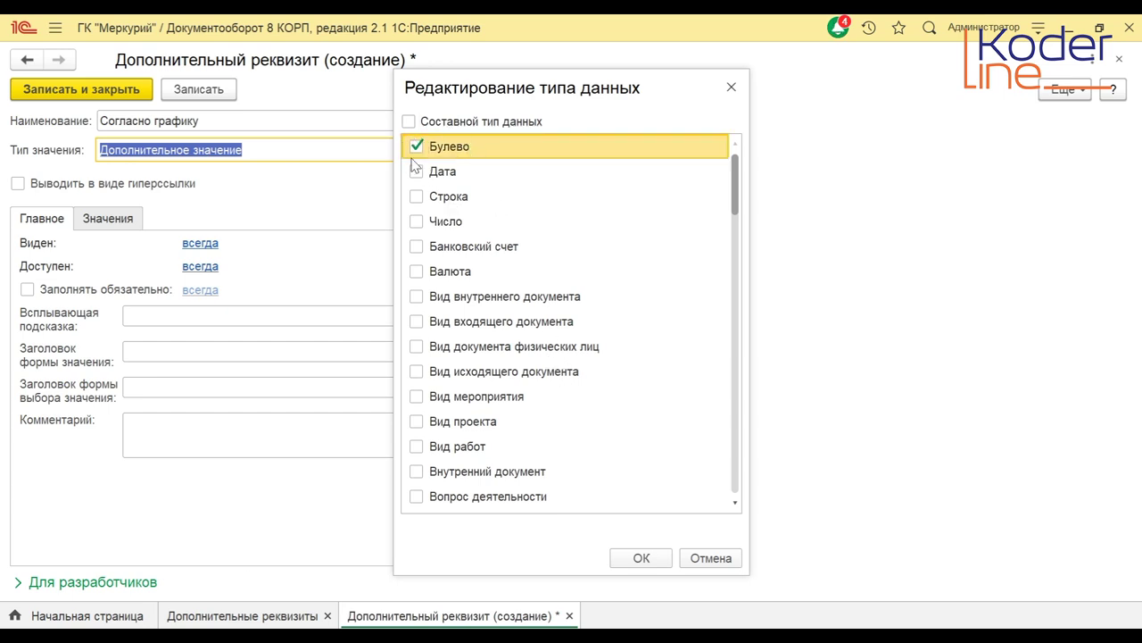
click(641, 558)
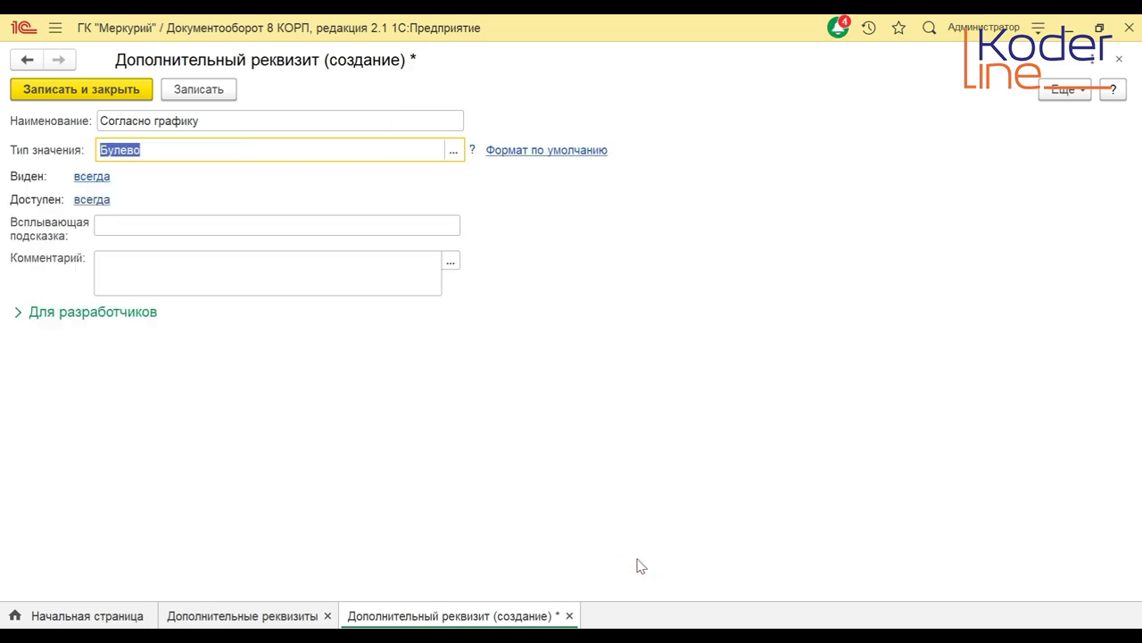
click(93, 94)
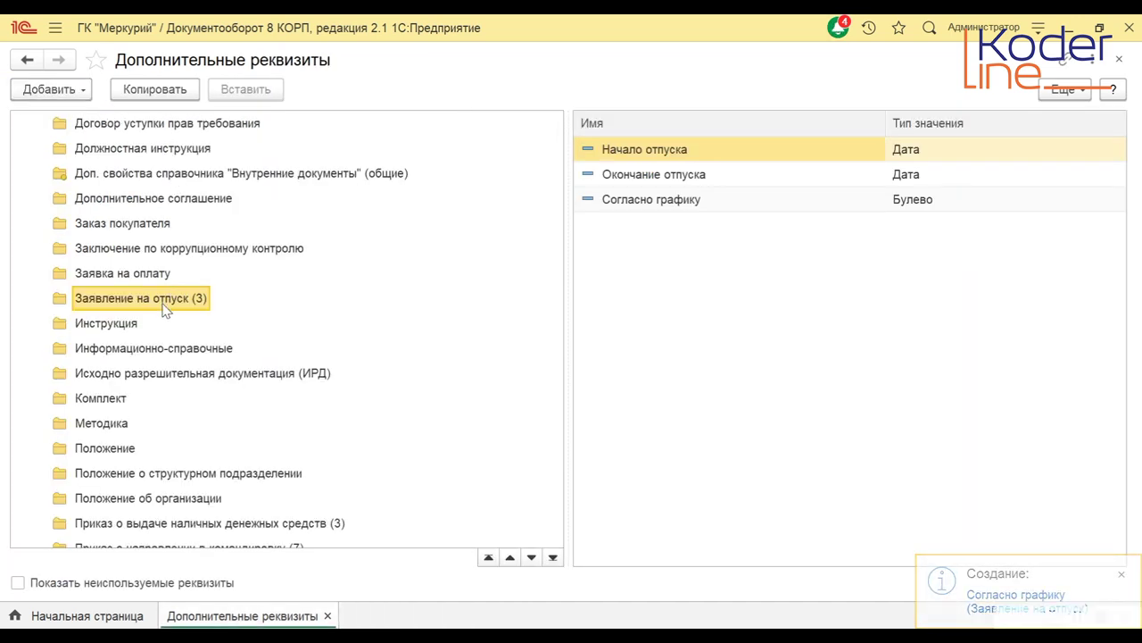
- Open the internal documents list (Внутренние документы) from the documents and files section
click(55, 27)
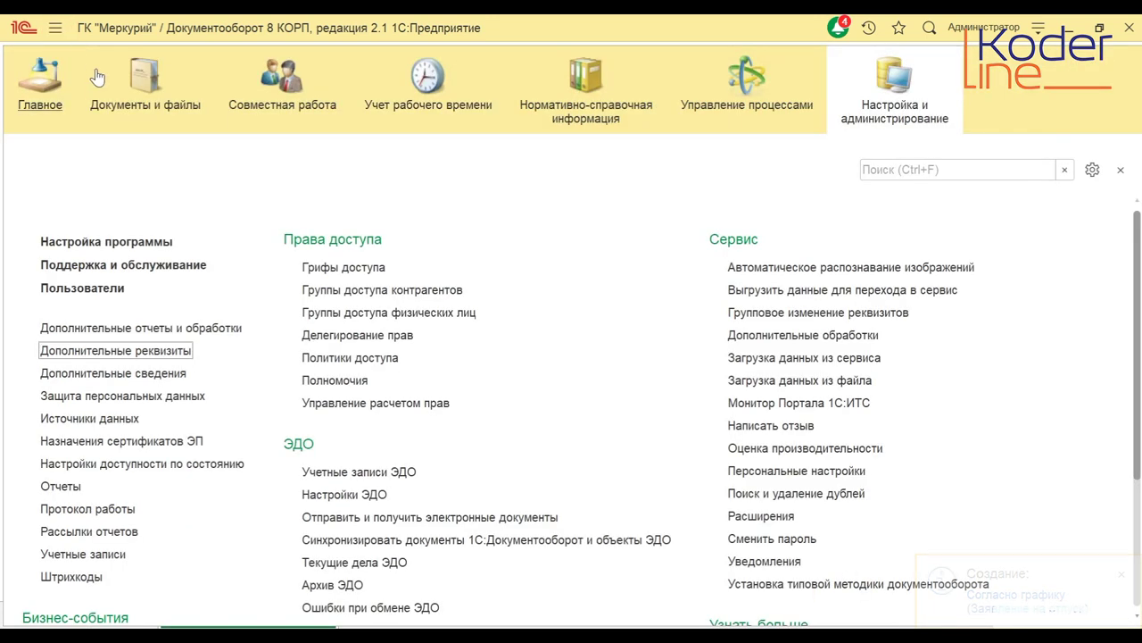
click(130, 107)
click(119, 241)
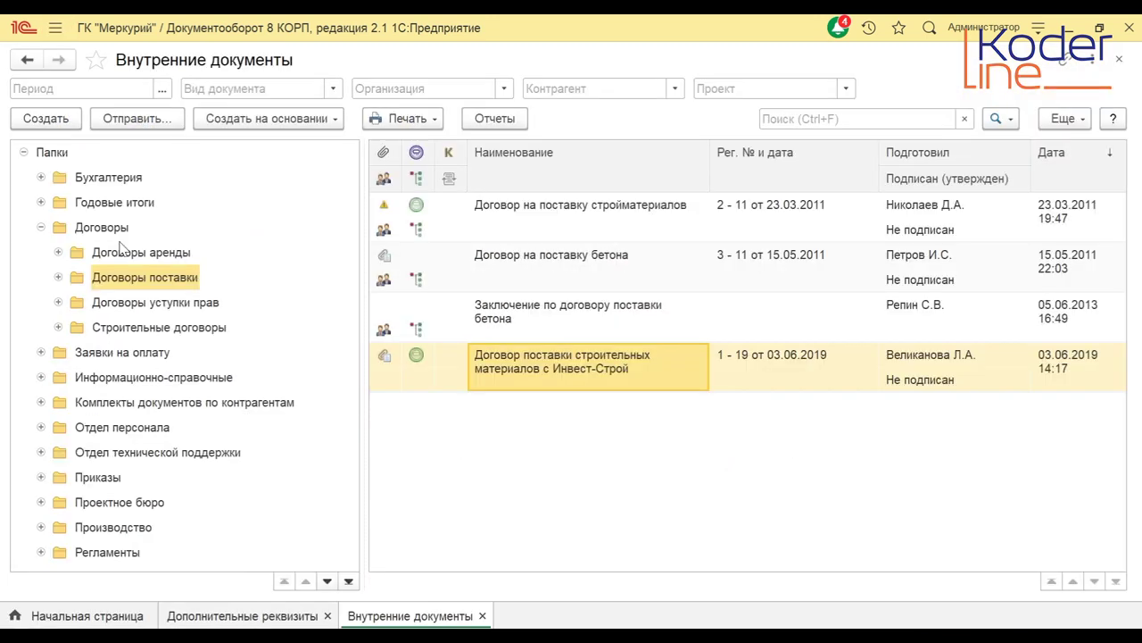
- Create an internal document from the template found by searching "заявление на", and check its additional attributes under Свойства
click(43, 119)
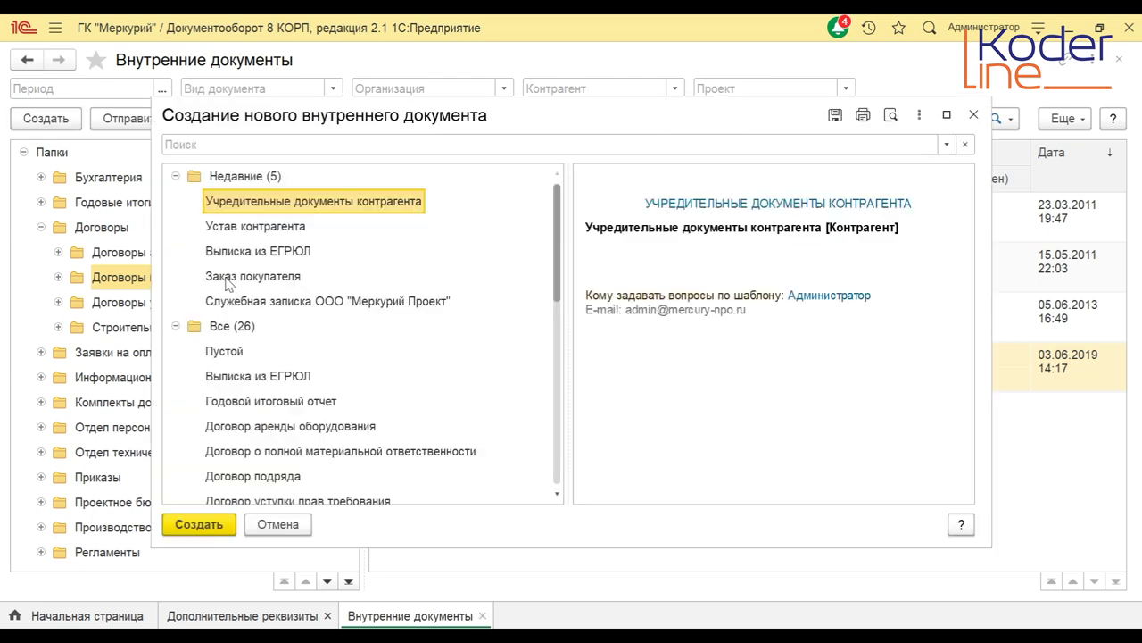
click(336, 145)
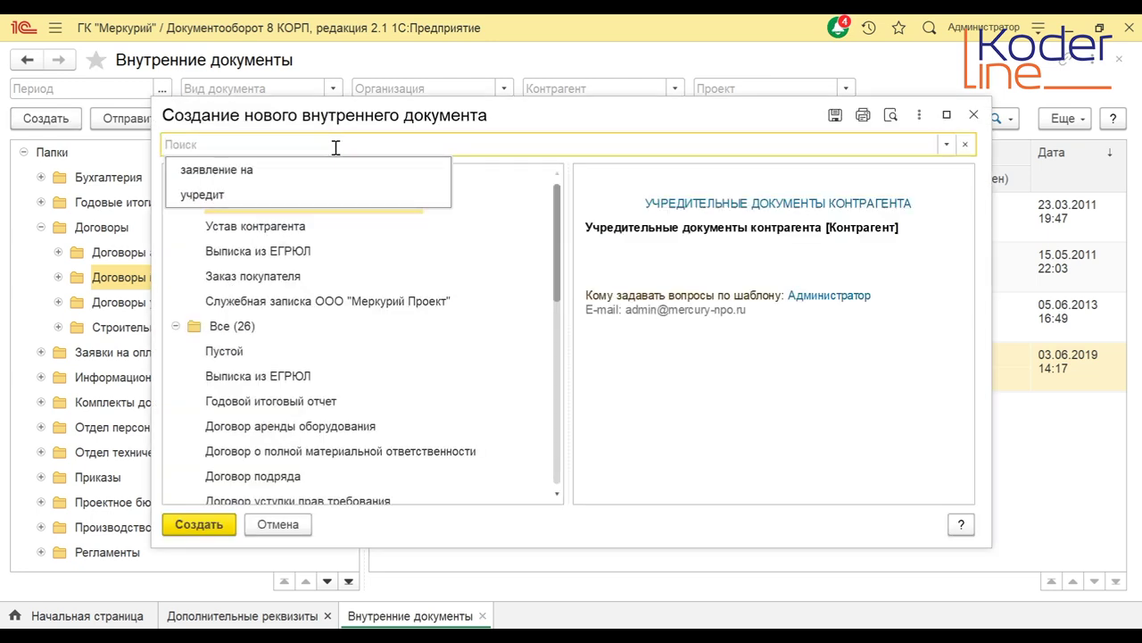
text(заяв)
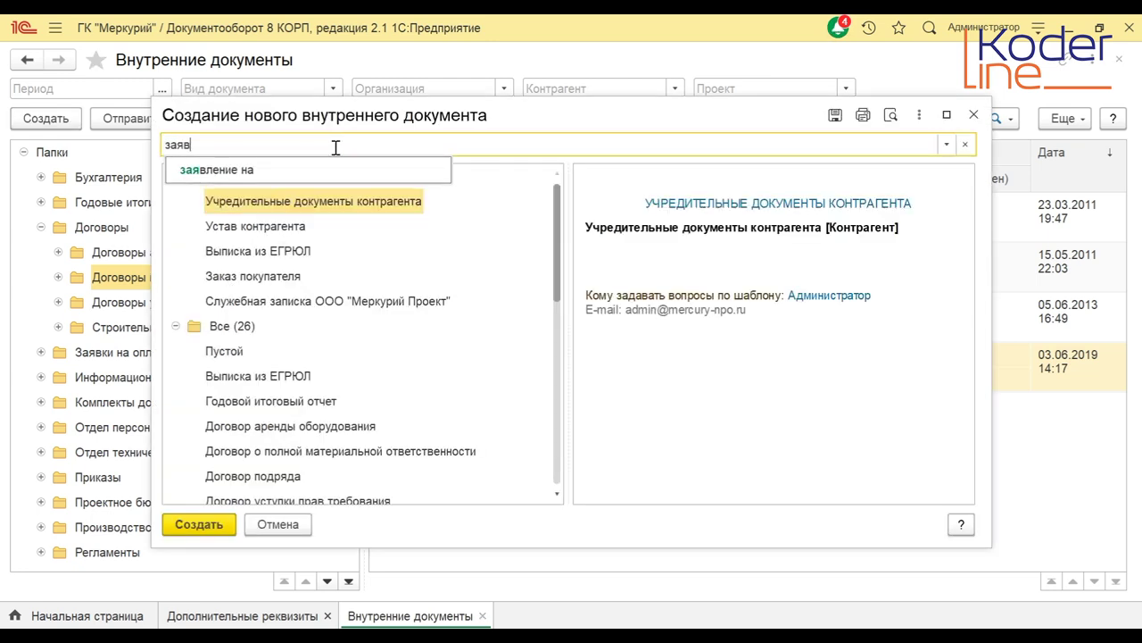
text(ление)
click(330, 169)
click(294, 176)
click(200, 524)
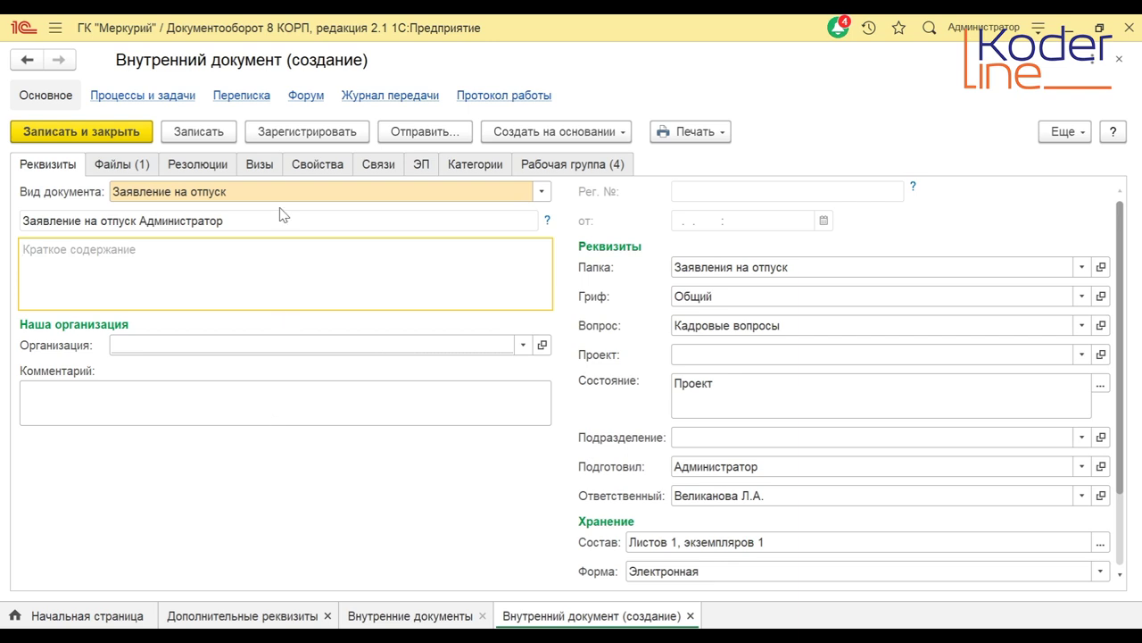
click(333, 169)
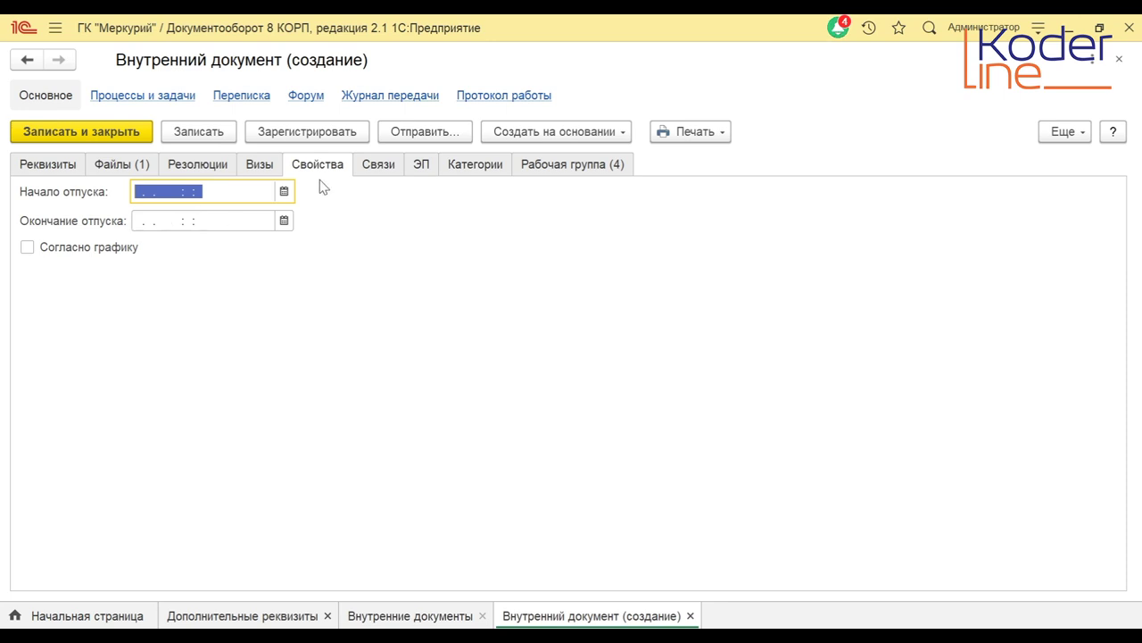
click(64, 166)
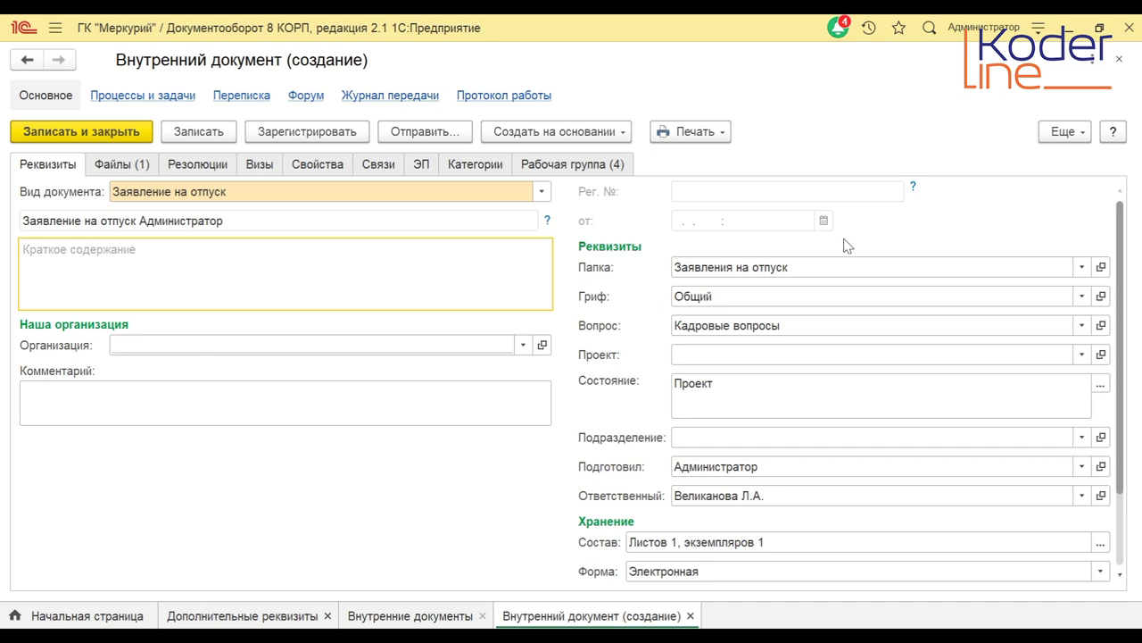
- Open the document's form settings and examine the elements of "Группа лево" on the Реквизиты page, including "Содержание" and "Наша организация"
click(1055, 132)
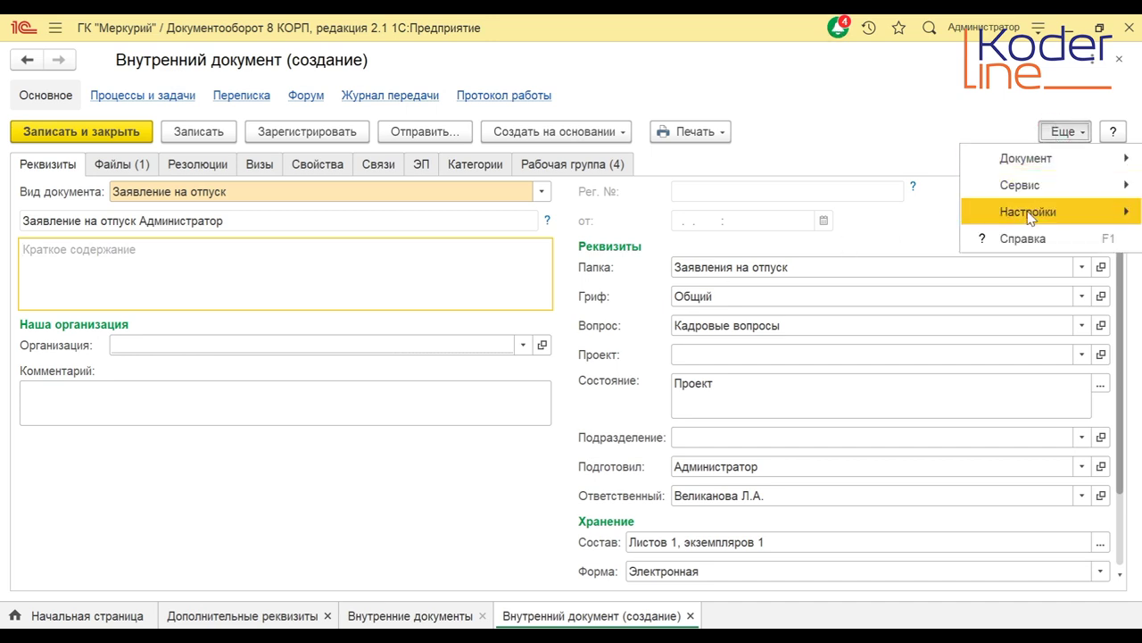
mouse_move(1029, 213)
click(895, 215)
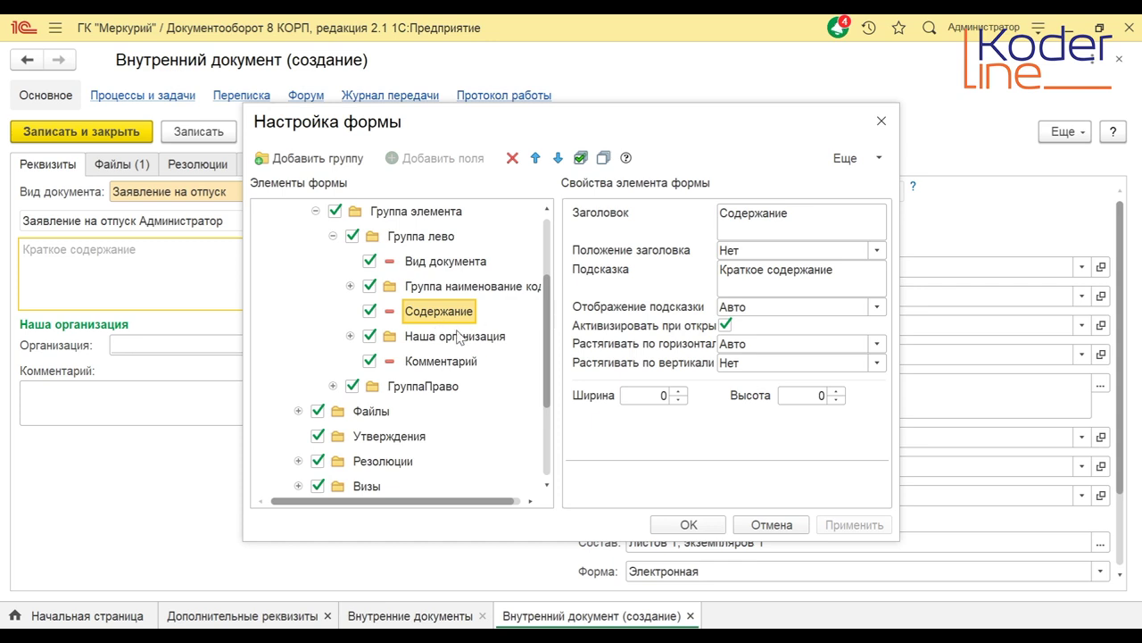
scroll(547, 348, up, 3)
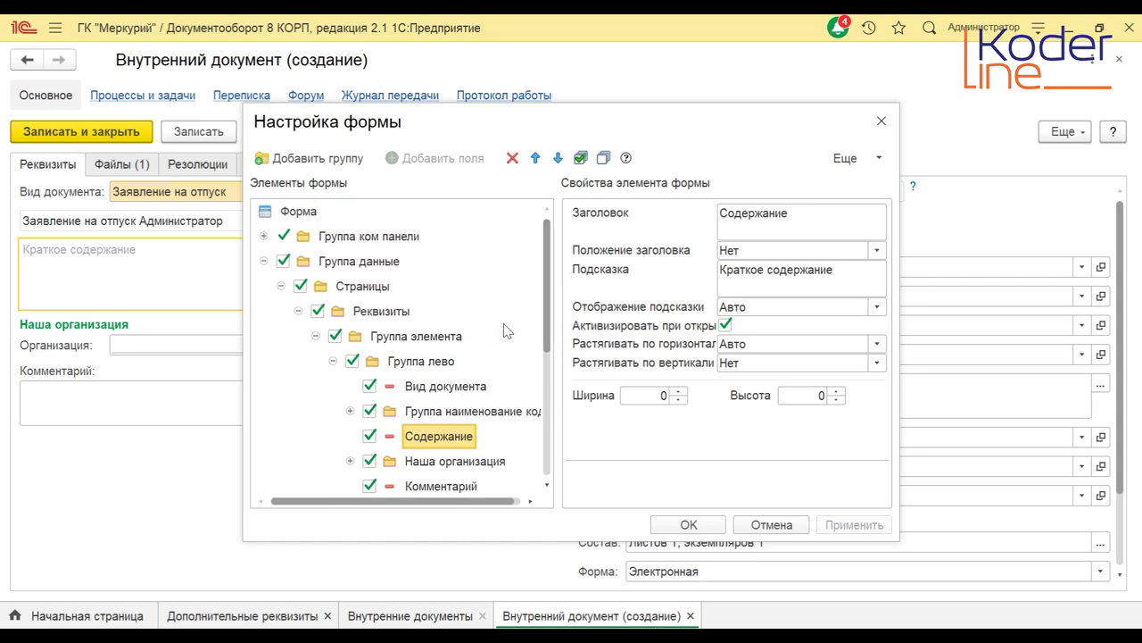
click(382, 314)
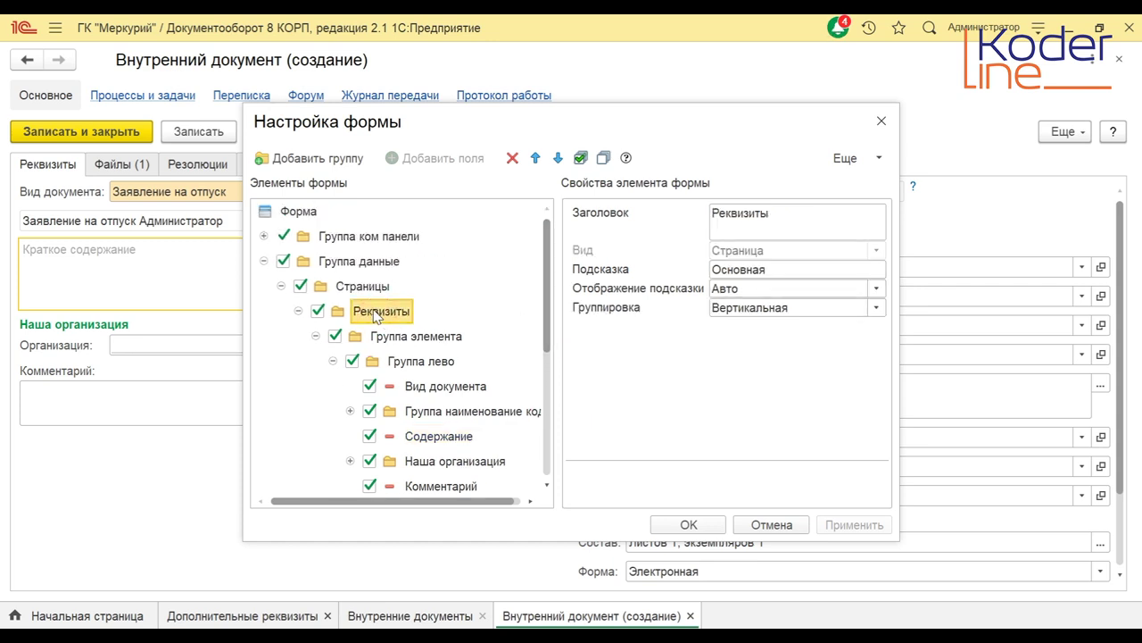
click(413, 366)
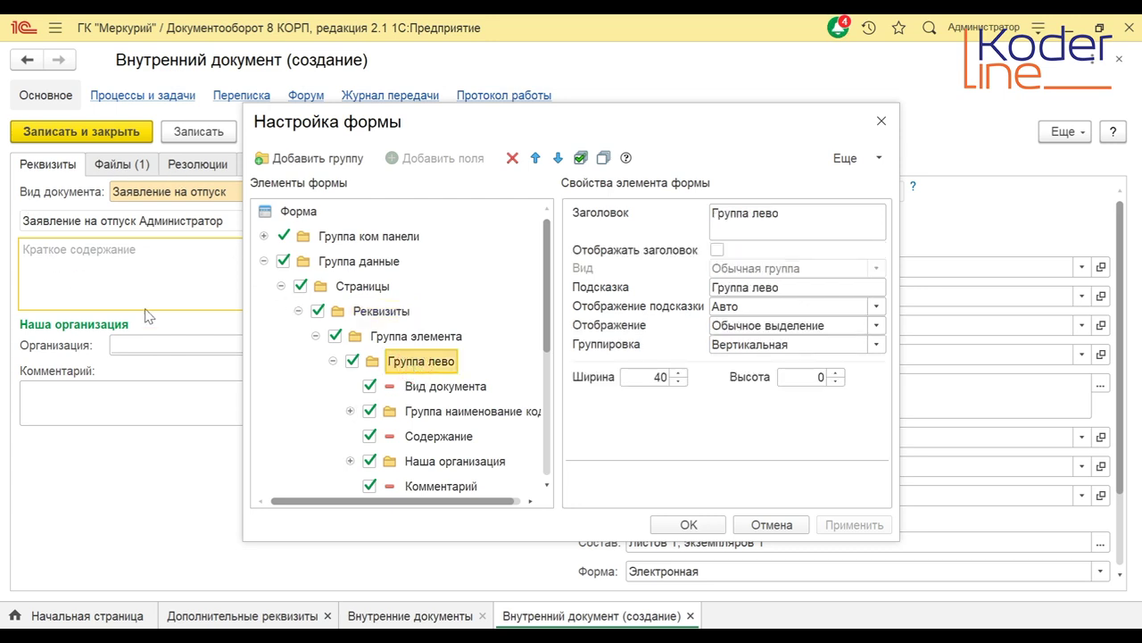
click(417, 390)
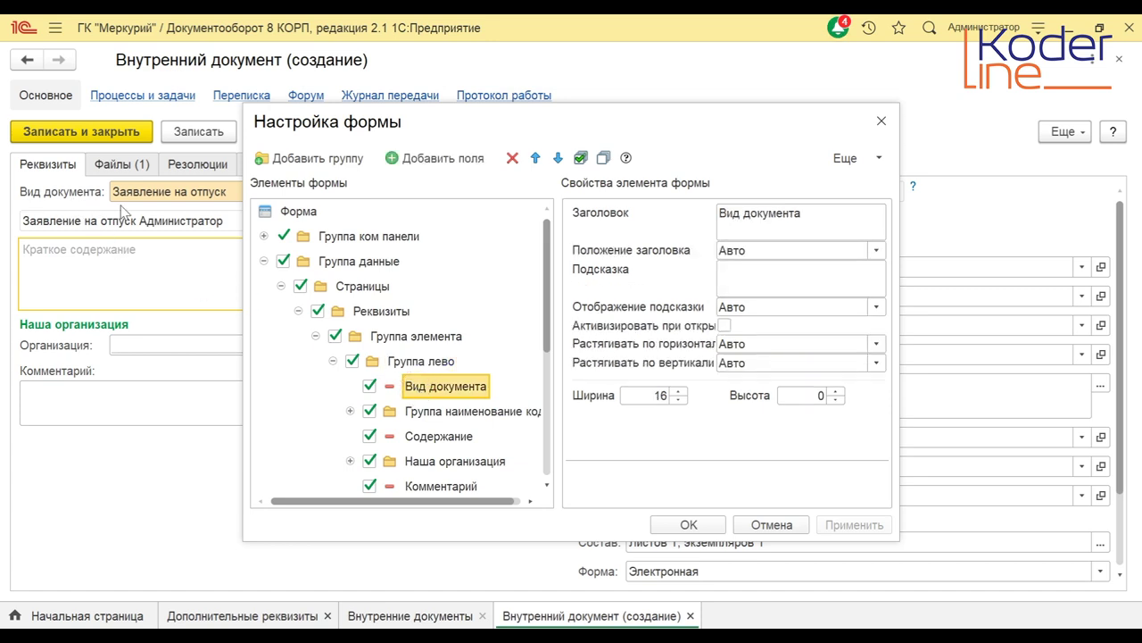
click(439, 414)
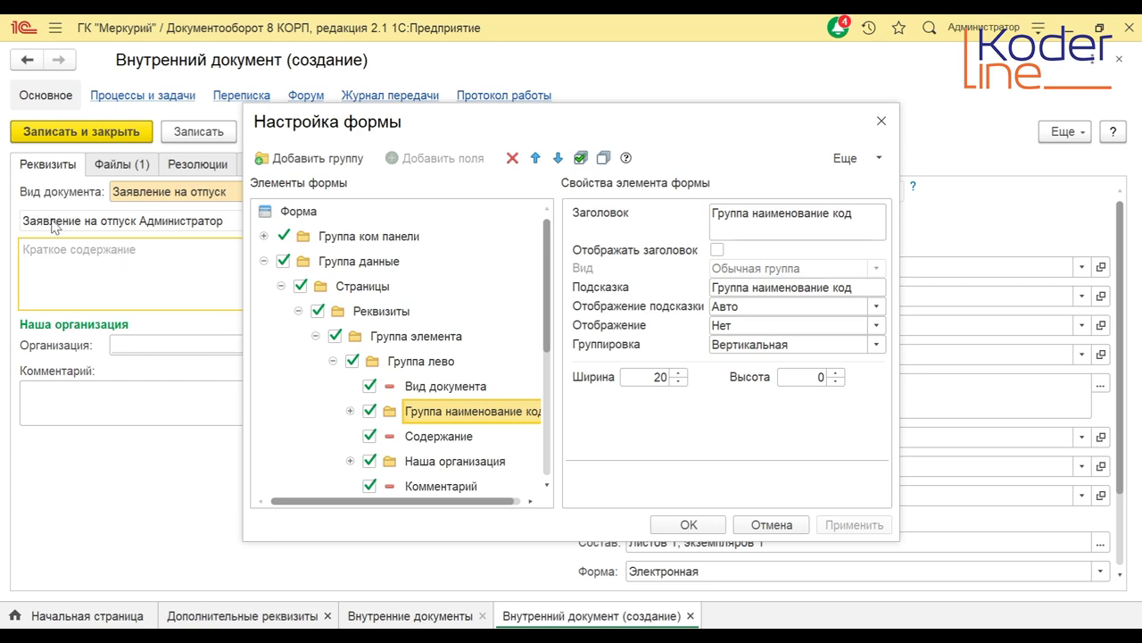
click(438, 439)
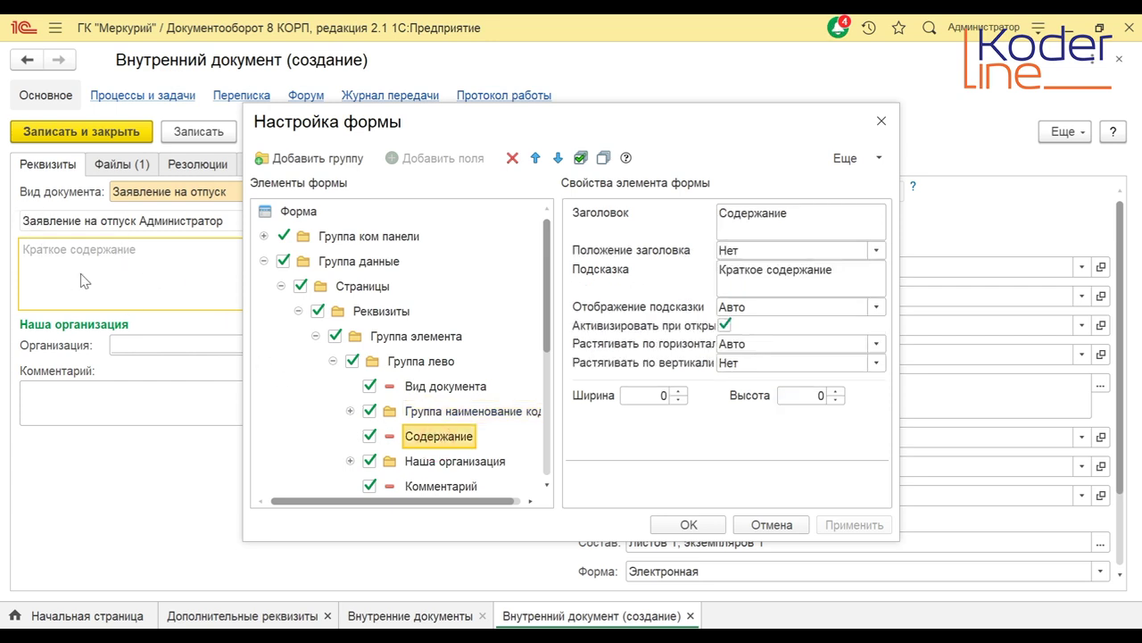
click(421, 462)
click(348, 461)
scroll(350, 466, down, 1)
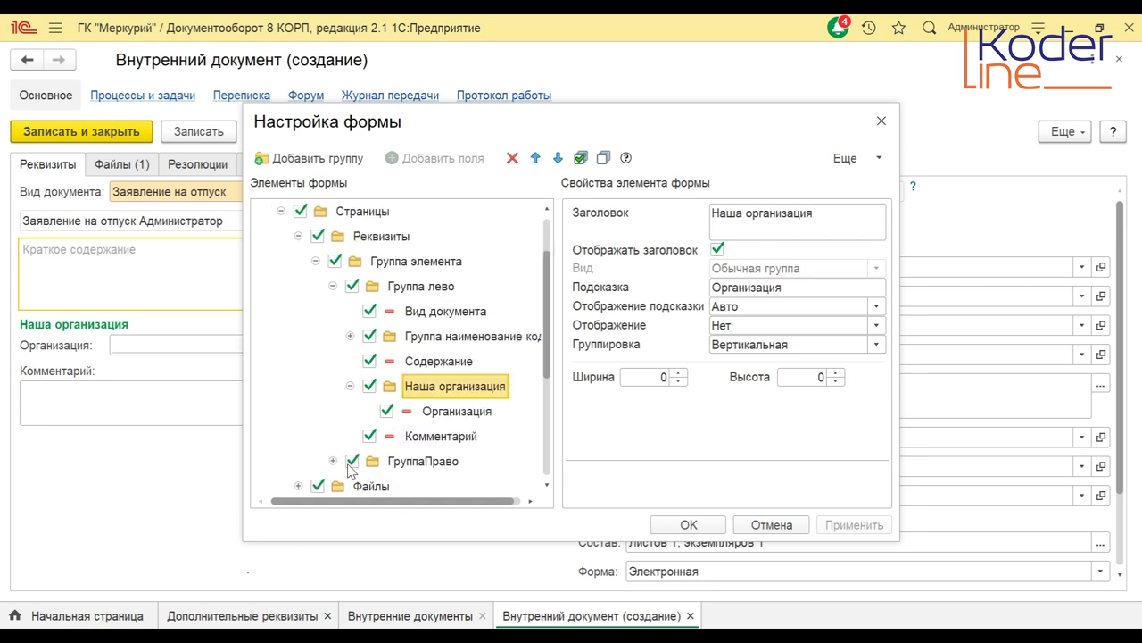
click(446, 412)
click(350, 385)
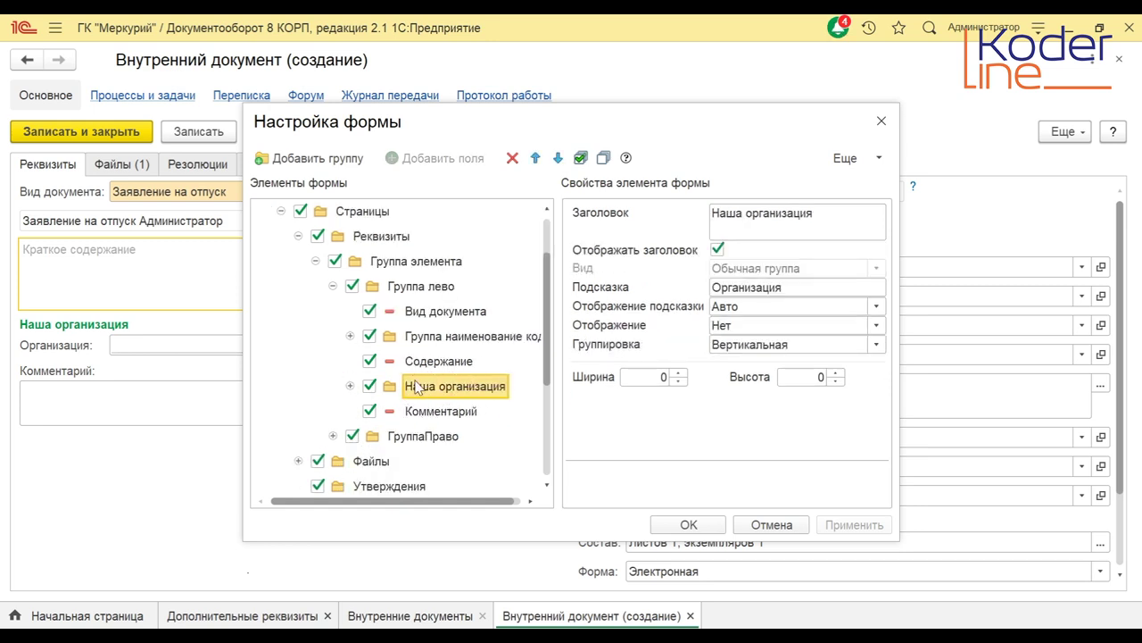
click(431, 362)
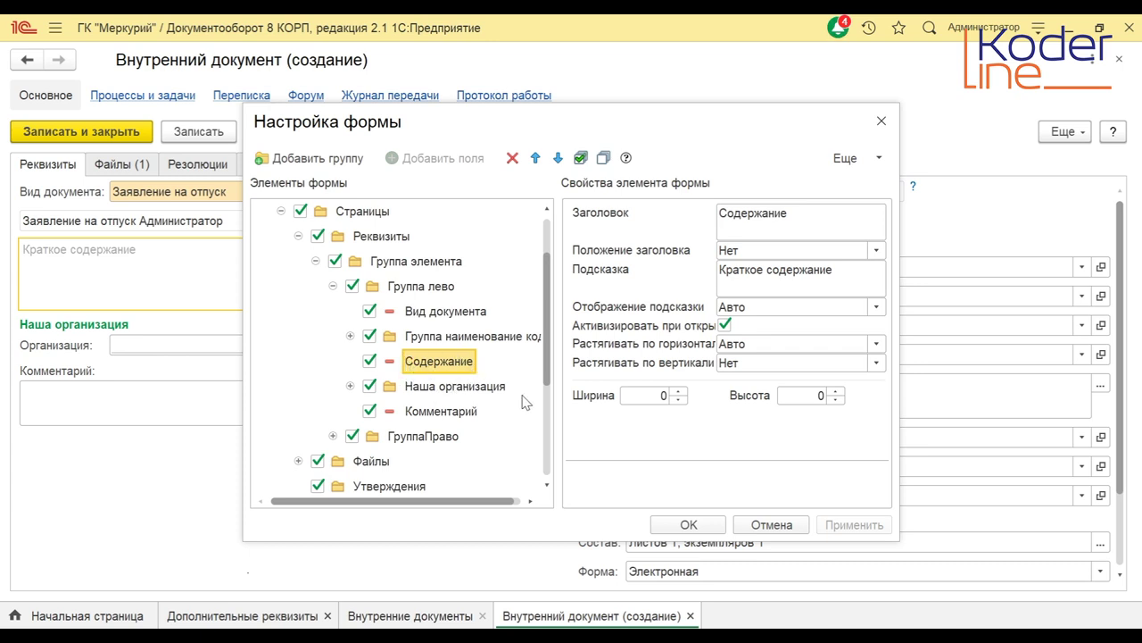
- Move the "Начало отпуска" field from the "Заявление на отпуск" group in Свойства to "Группа лево", directly below "Содержание"
drag(547, 383, 541, 487)
click(375, 360)
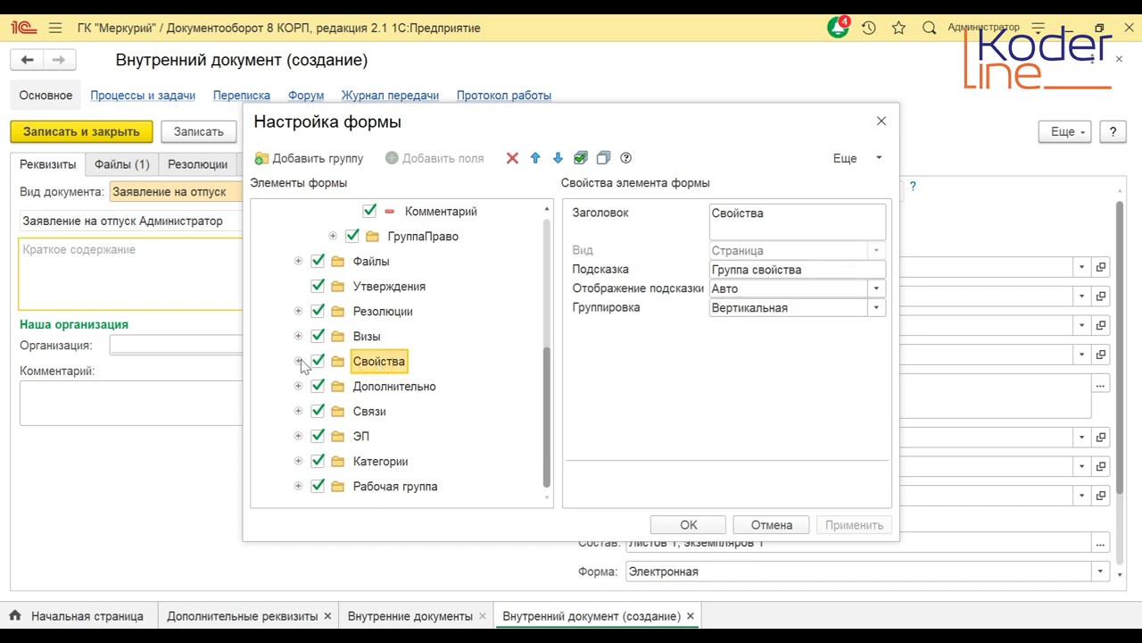
click(299, 361)
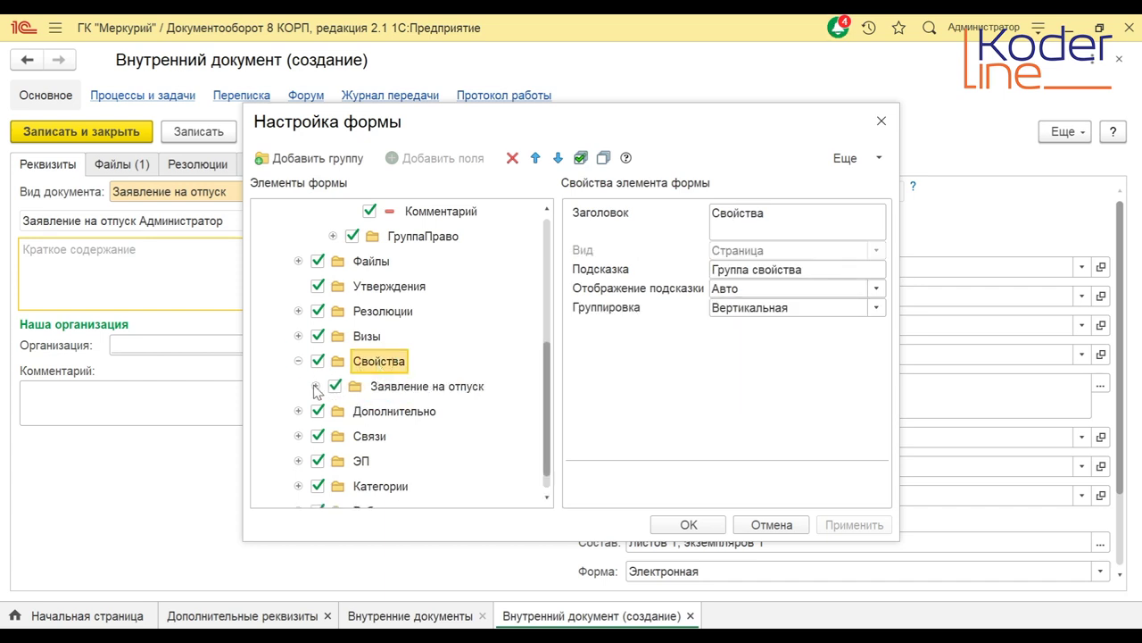
click(316, 386)
click(418, 411)
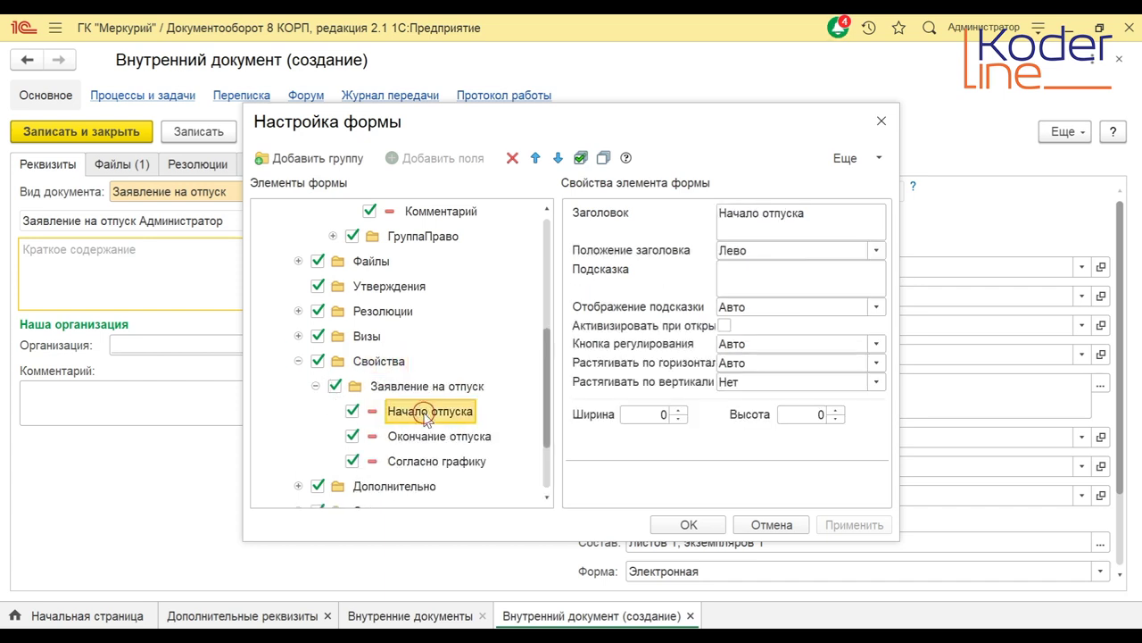
click(430, 441)
click(433, 461)
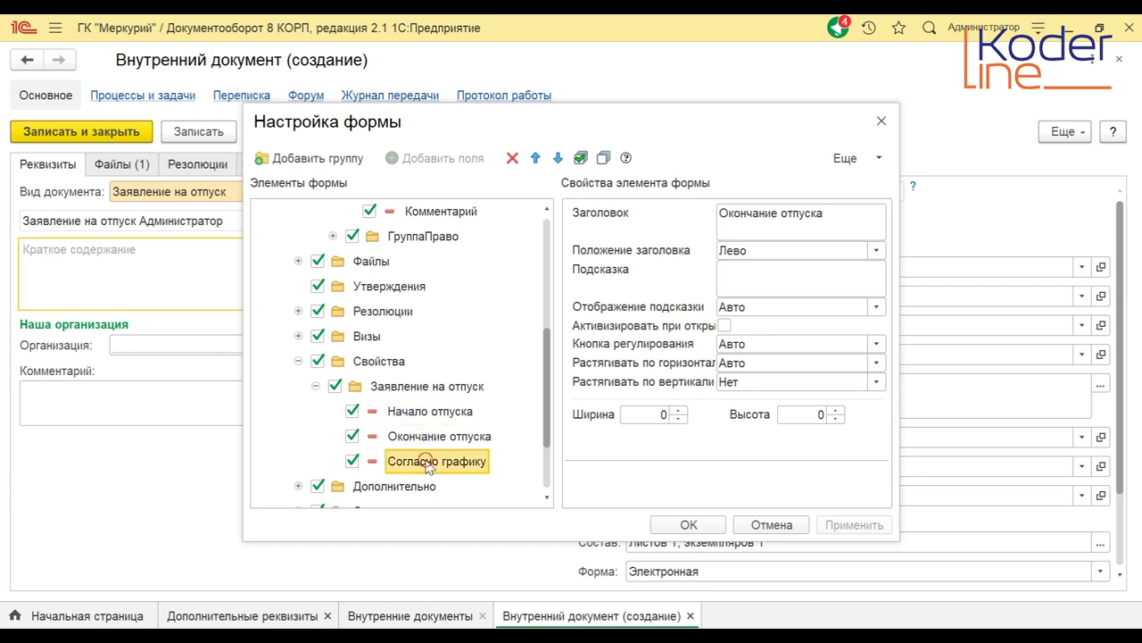
click(437, 413)
drag(540, 415, 547, 385)
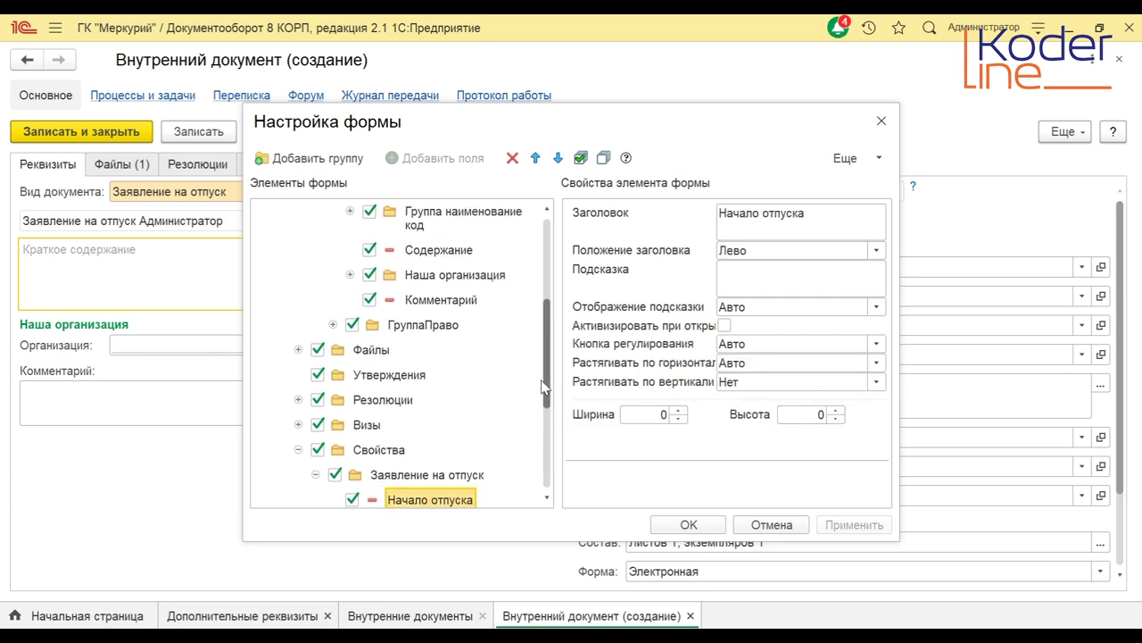
click(439, 500)
drag(433, 473, 434, 212)
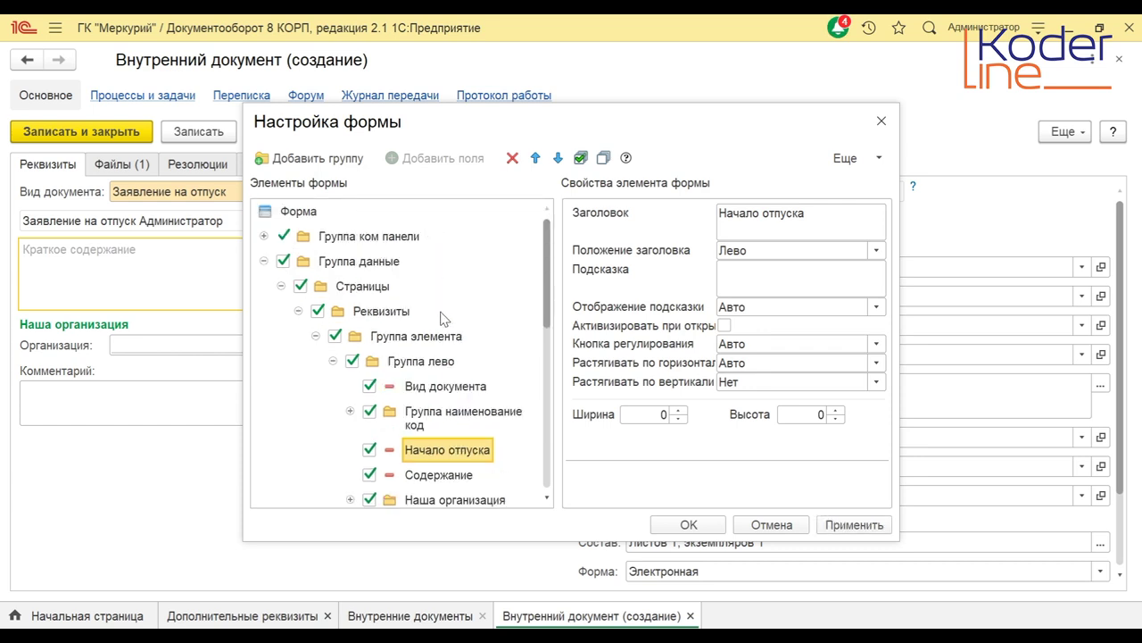
click(558, 158)
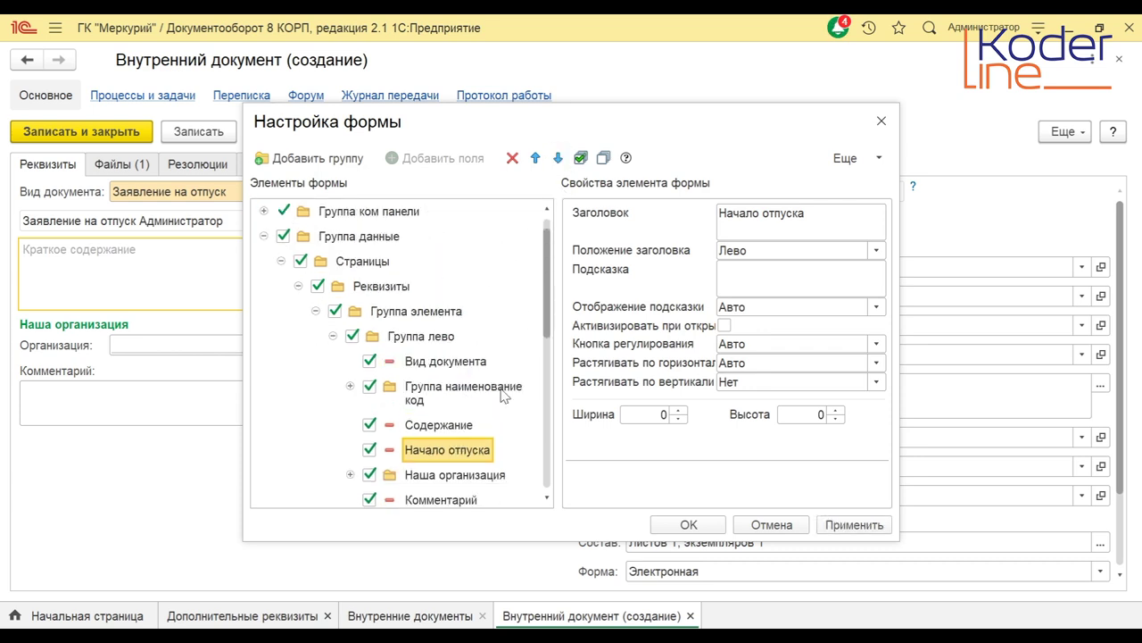
- Move the "Окончание отпуска" field from Свойства to "Группа лево", directly below "Начало отпуска"
drag(546, 299, 548, 418)
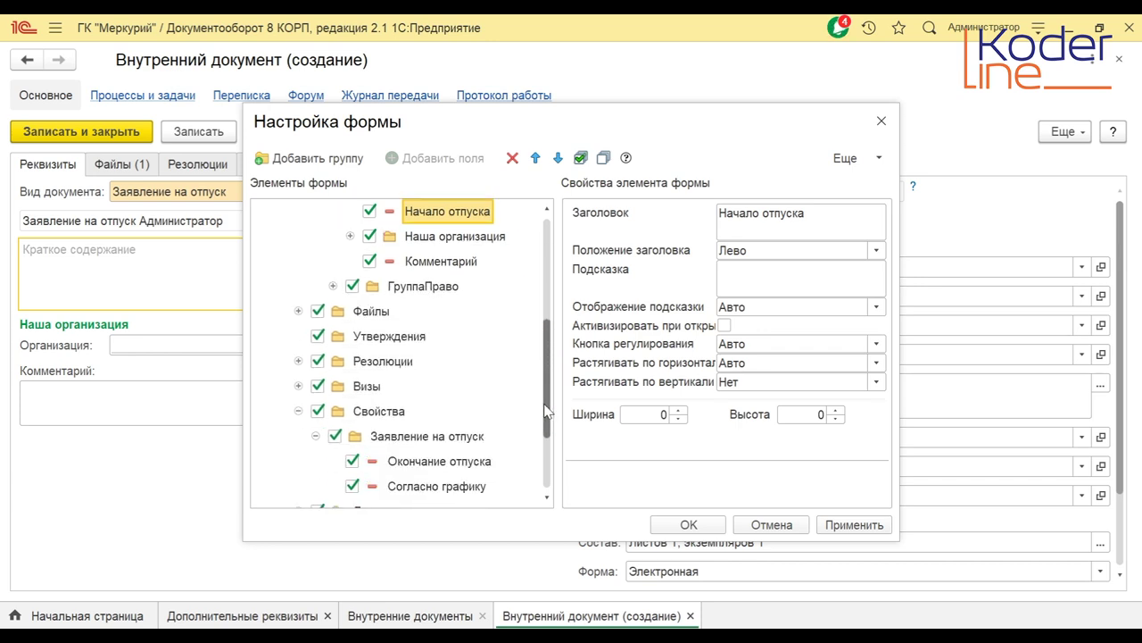
click(441, 463)
drag(422, 470, 444, 228)
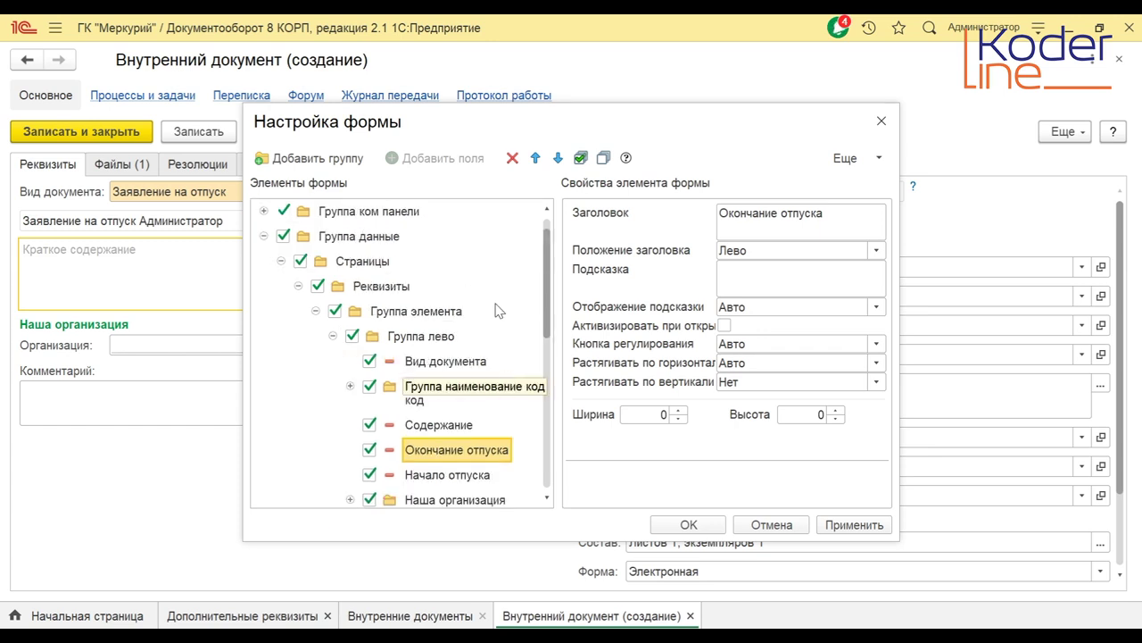
click(558, 158)
- Move the "Согласно графику" field from Свойства to "Группа лево", directly below "Окончание отпуска"
scroll(550, 328, down, 4)
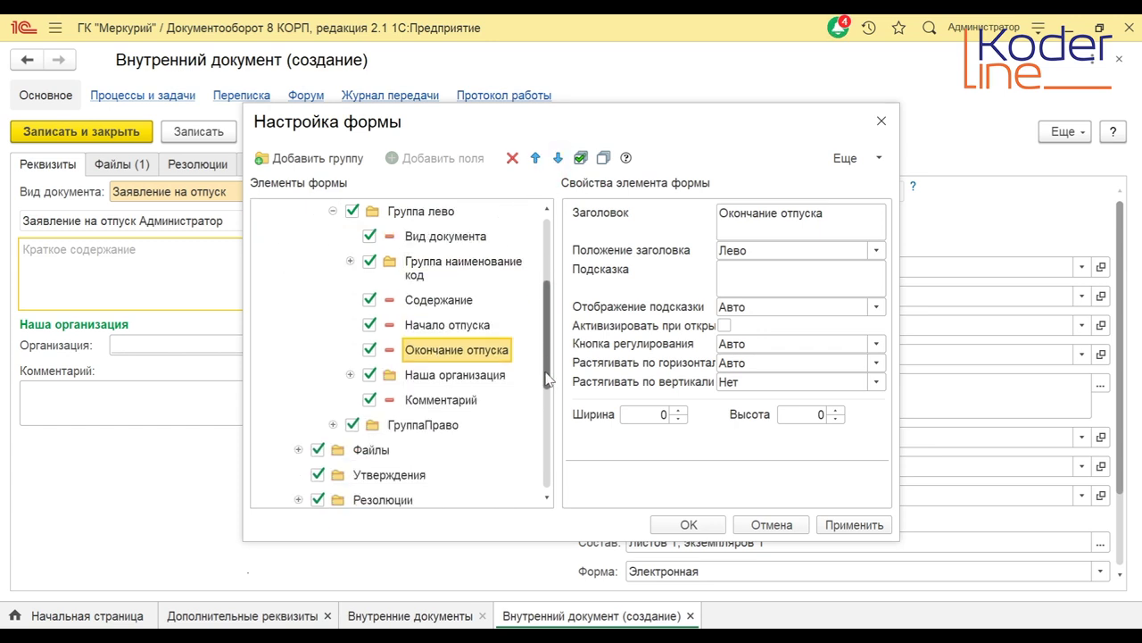
click(464, 436)
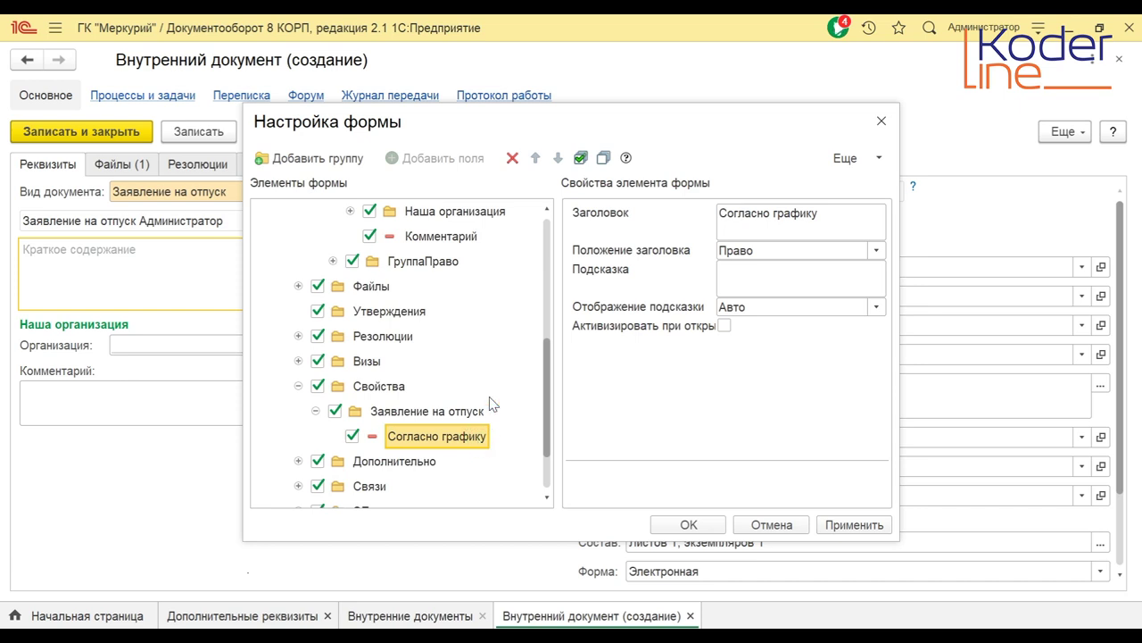
scroll(546, 384, up, 2)
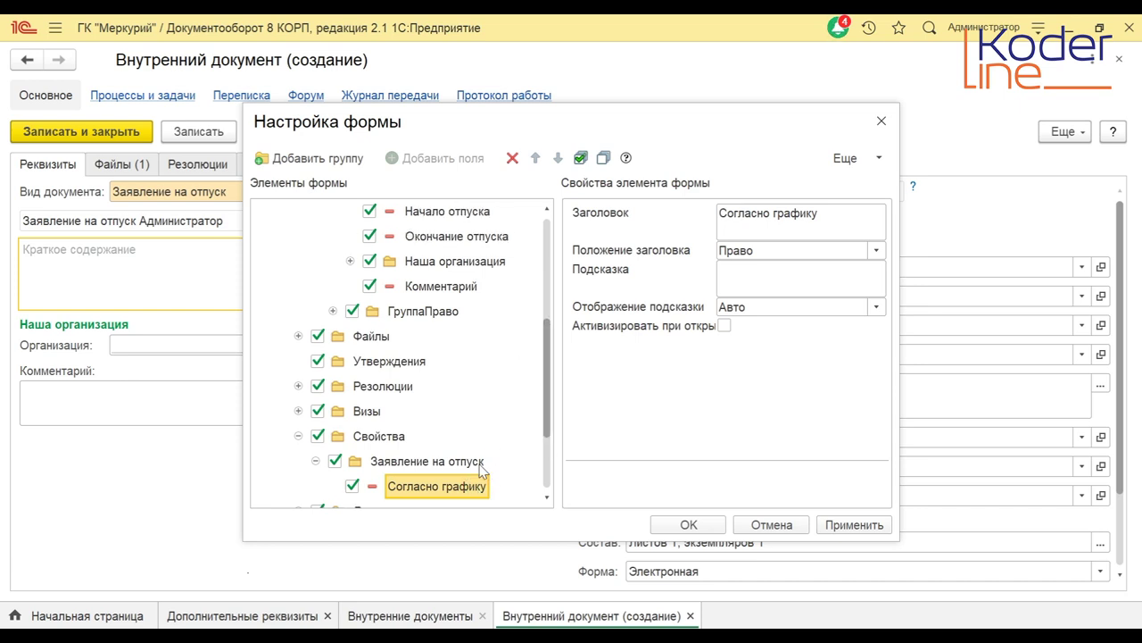
drag(457, 490, 452, 254)
scroll(546, 357, down, 1)
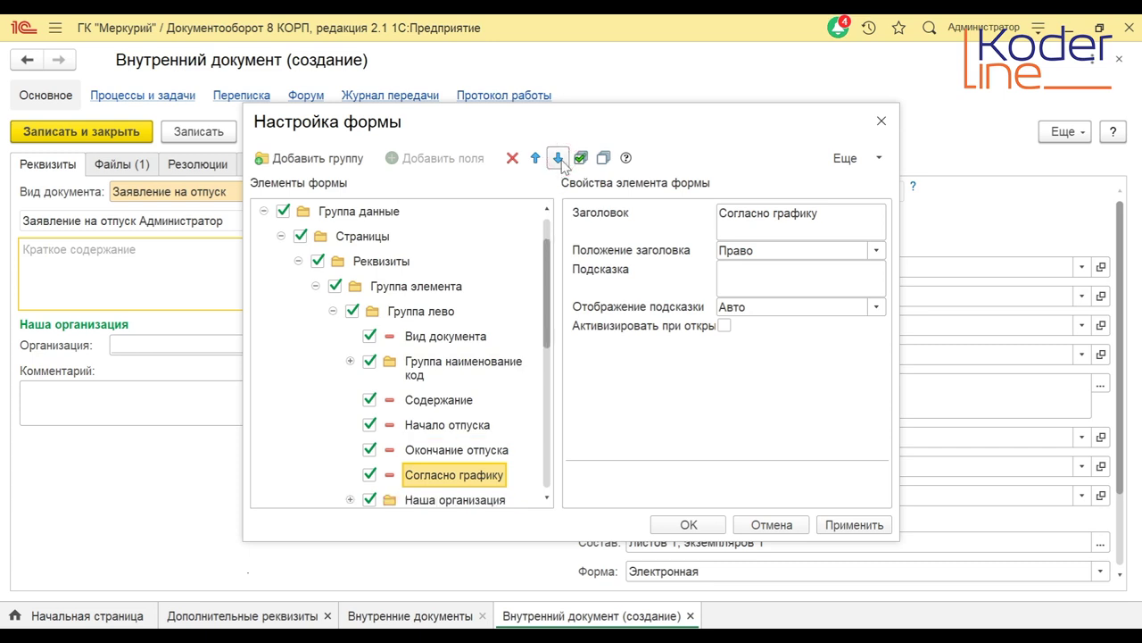
- Apply the rearranged form layout and close the form settings
click(476, 428)
click(848, 524)
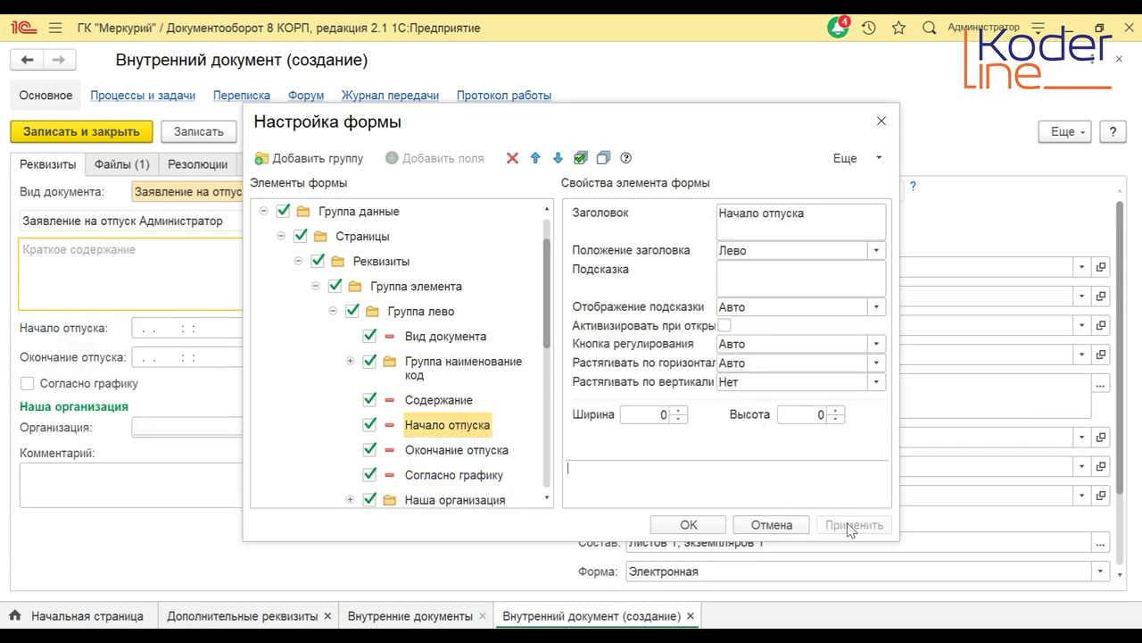
click(691, 525)
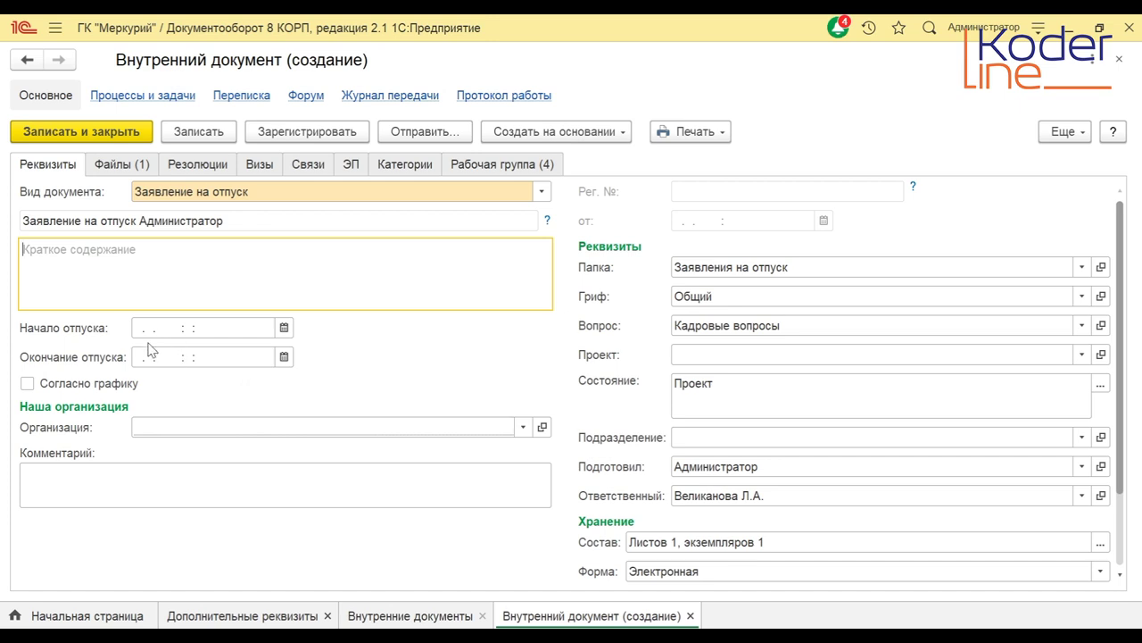
- Set the vacation request's "Начало отпуска" date to 4 October 2021
click(284, 328)
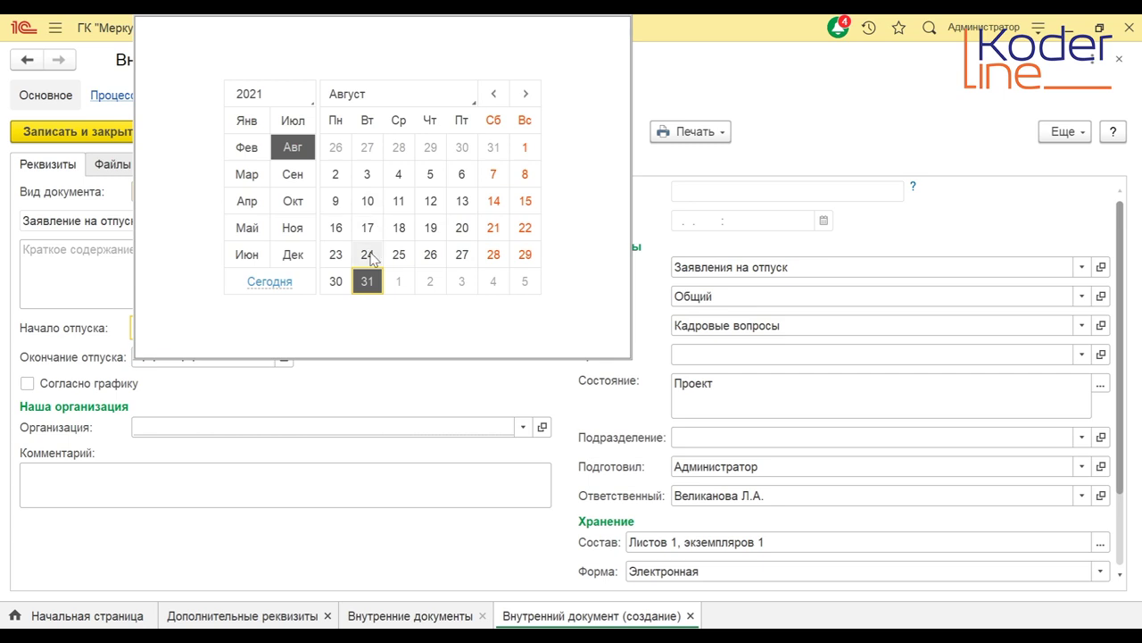
click(524, 96)
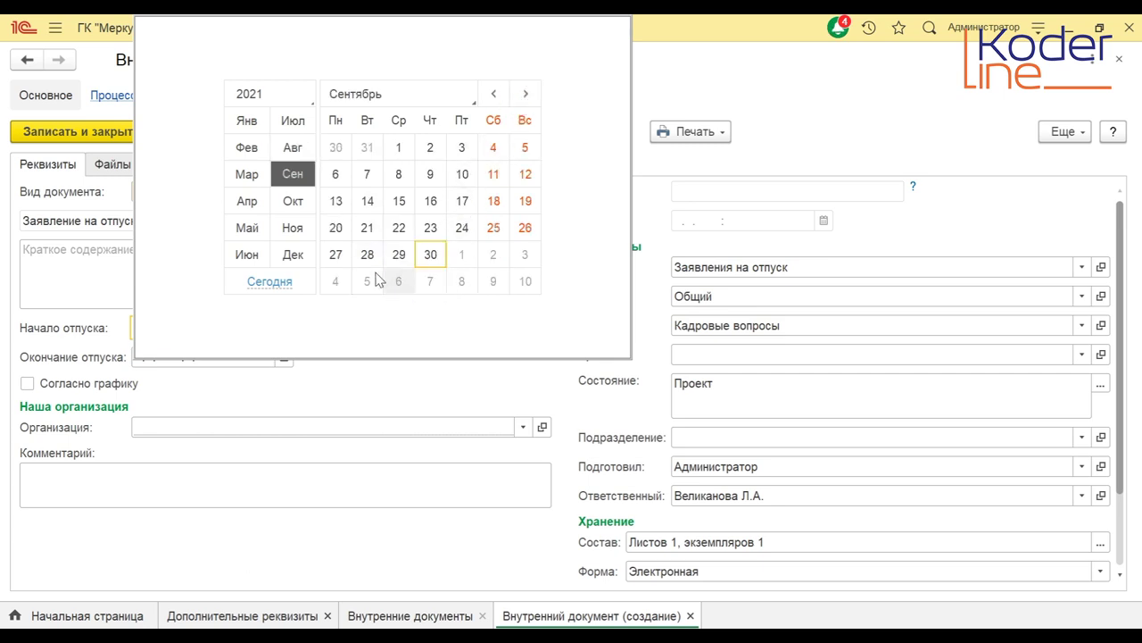
click(337, 279)
- Set the vacation request's "Окончание отпуска" date to 22 October 2021 and enable "Согласно графику"
click(284, 357)
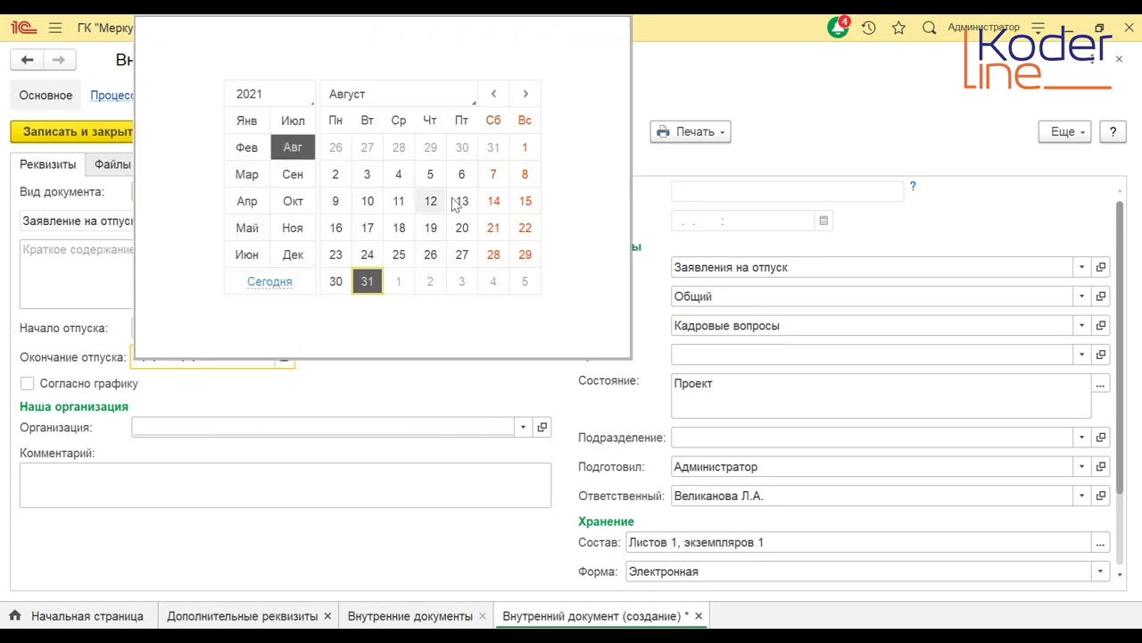
click(526, 93)
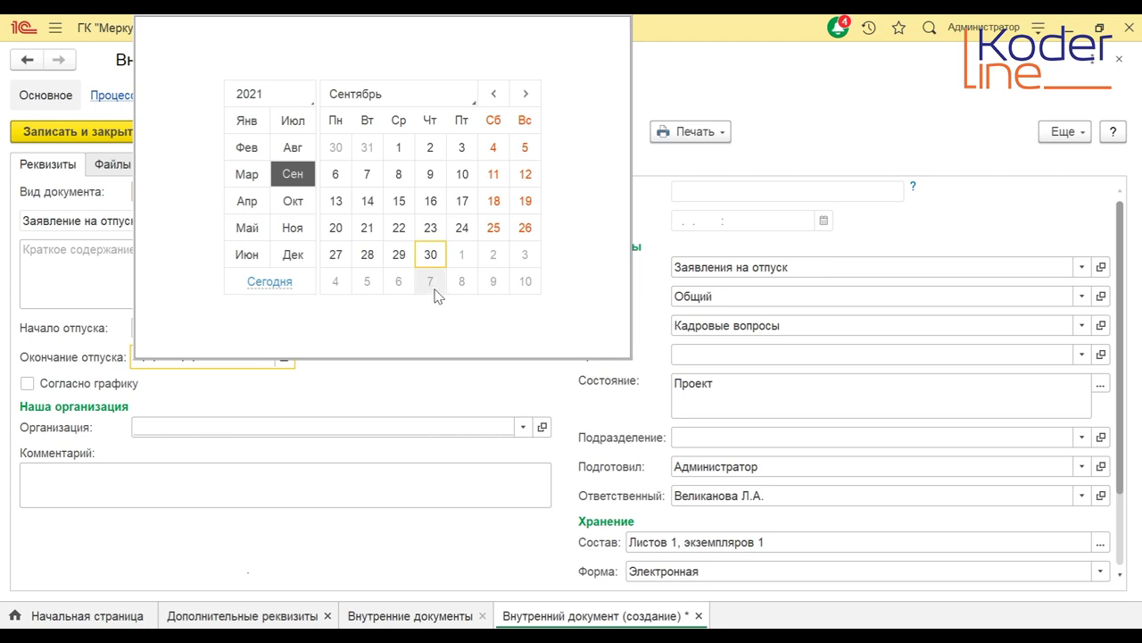
click(525, 95)
click(462, 229)
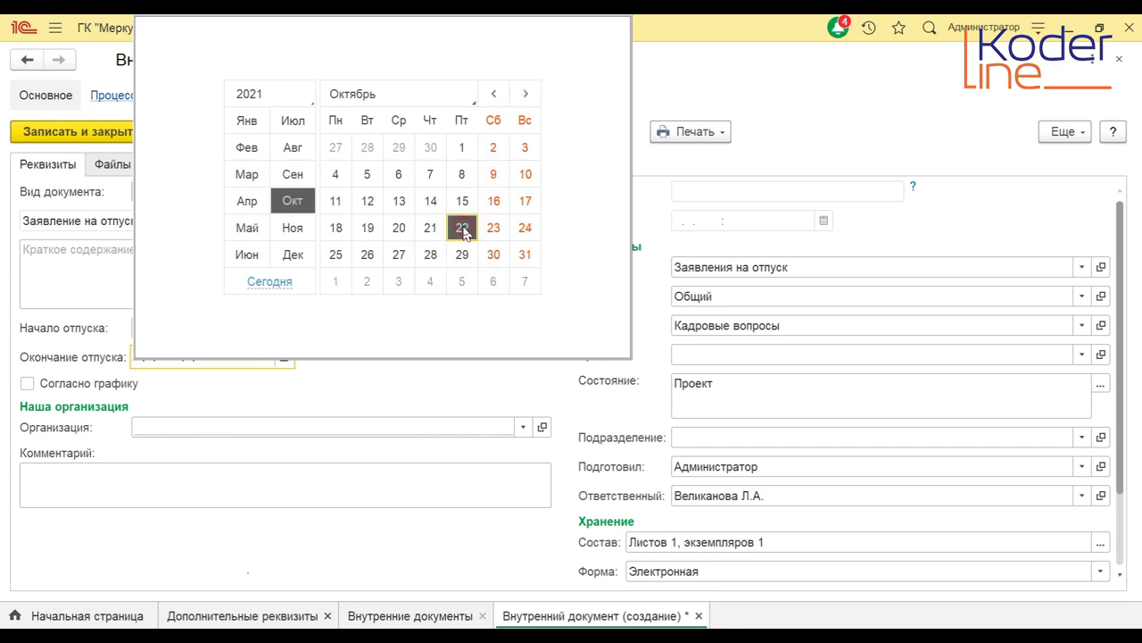
click(28, 384)
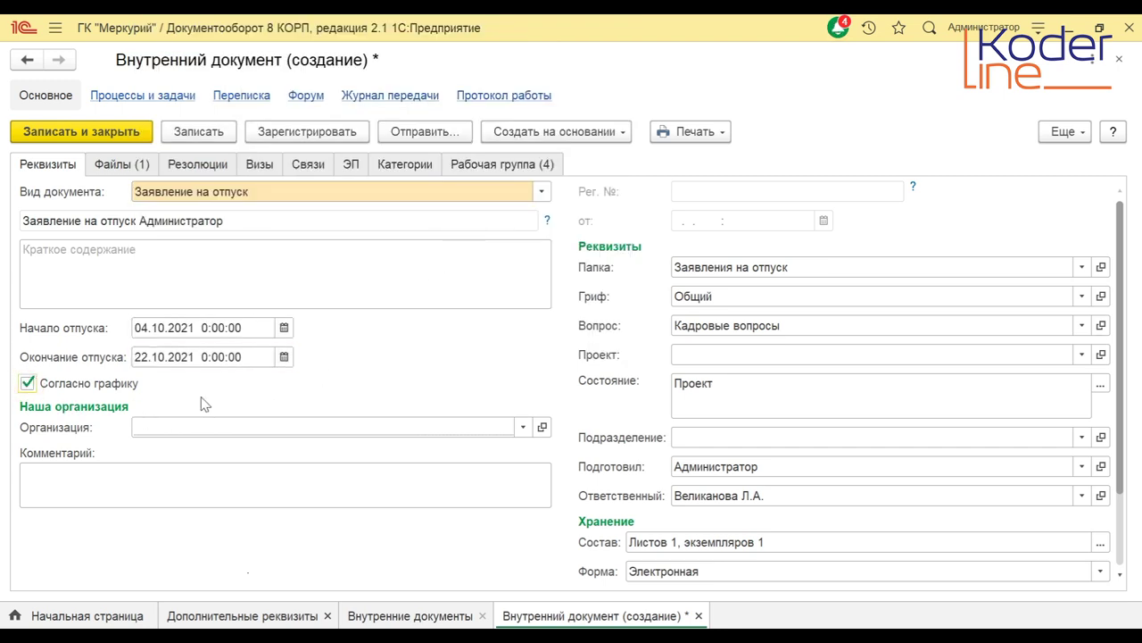
- Set the request's organization to ООО "Меркурий Проект" and save the document, keeping it open
click(521, 426)
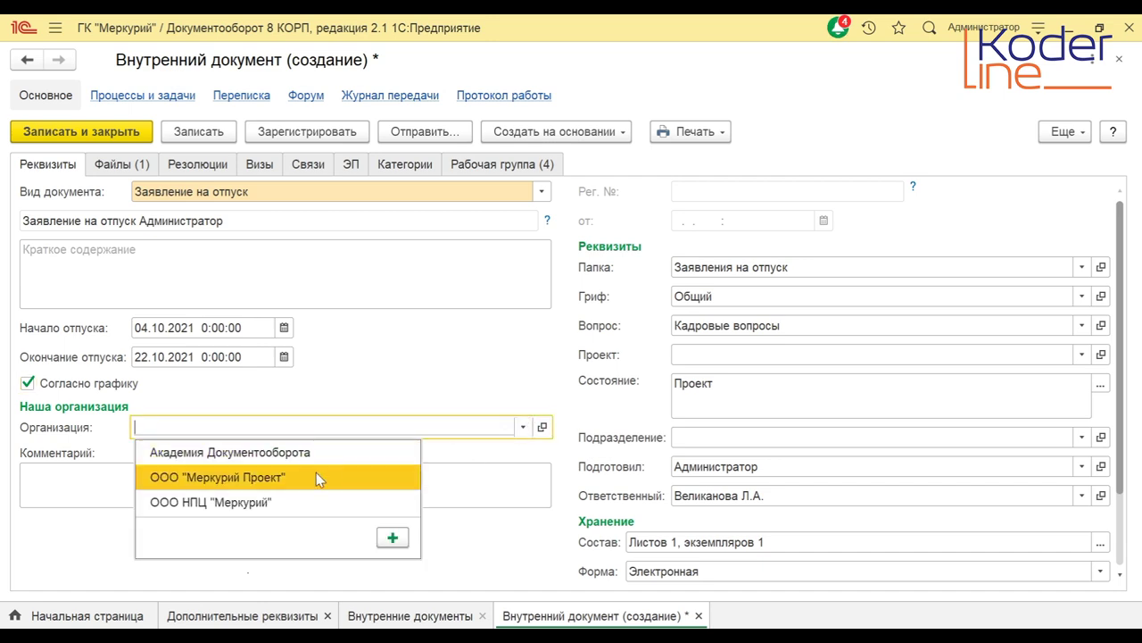
click(249, 489)
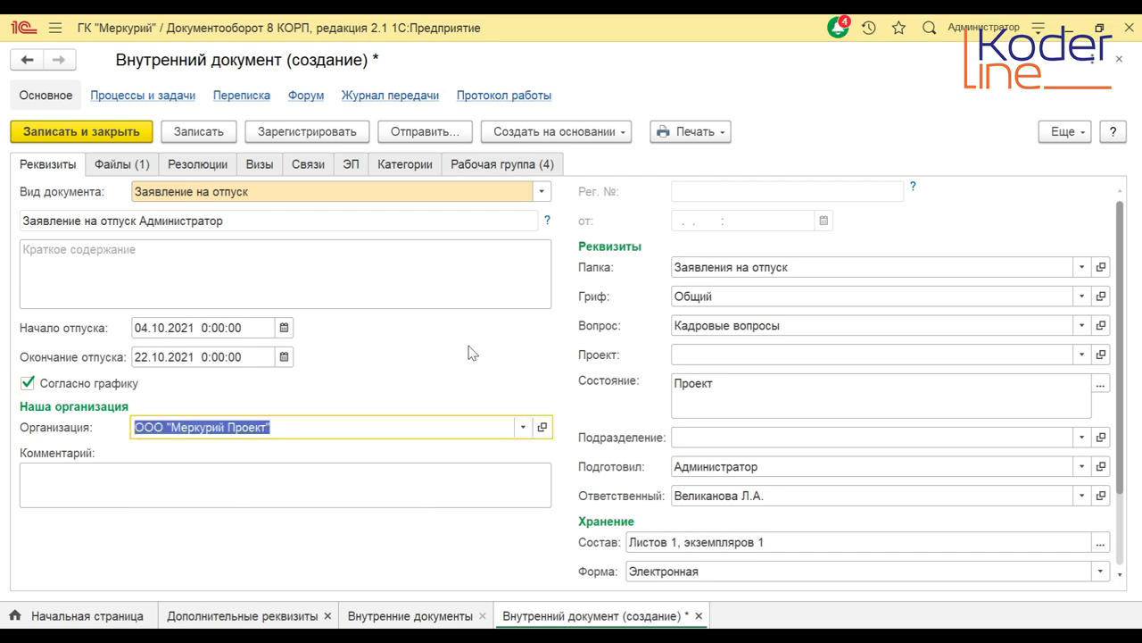
scroll(474, 385, down, 2)
scroll(474, 384, up, 2)
click(199, 133)
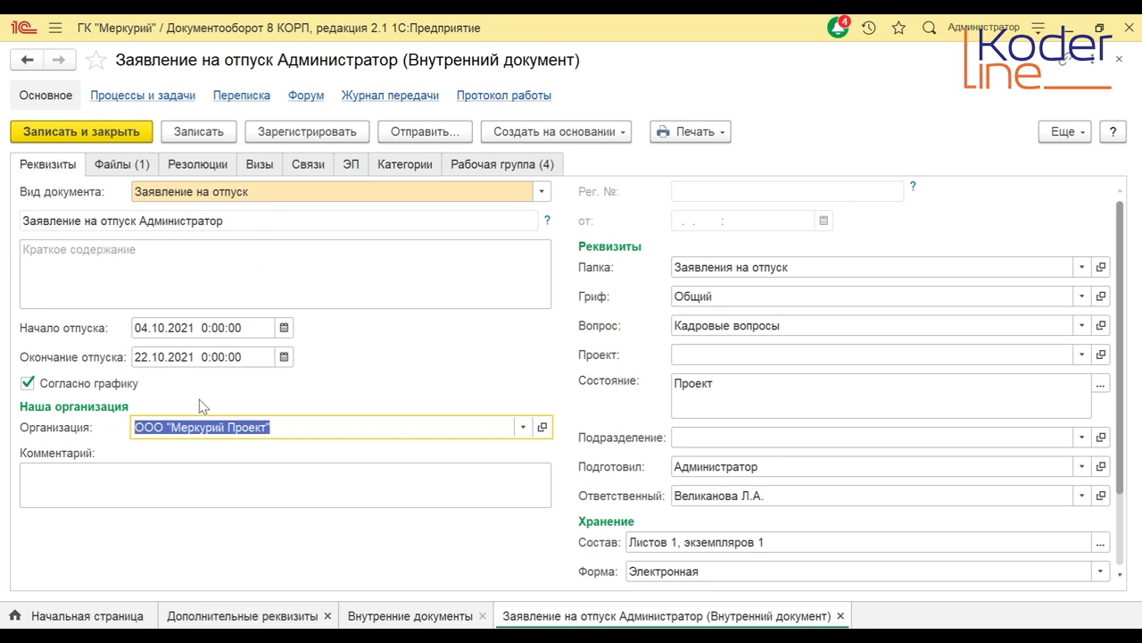
click(266, 170)
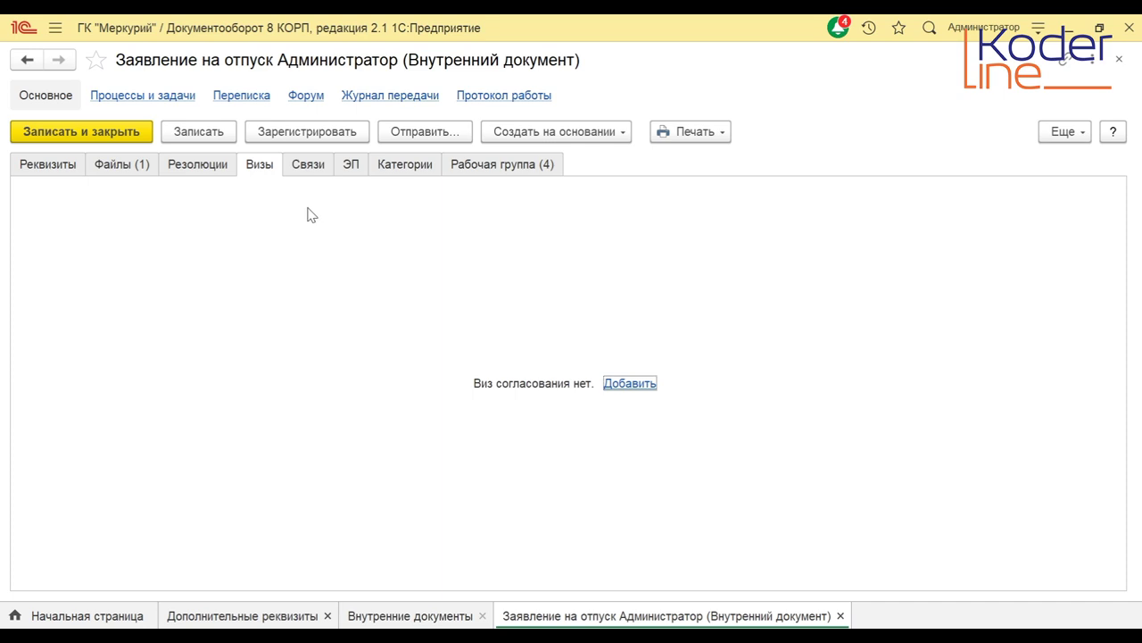
click(64, 166)
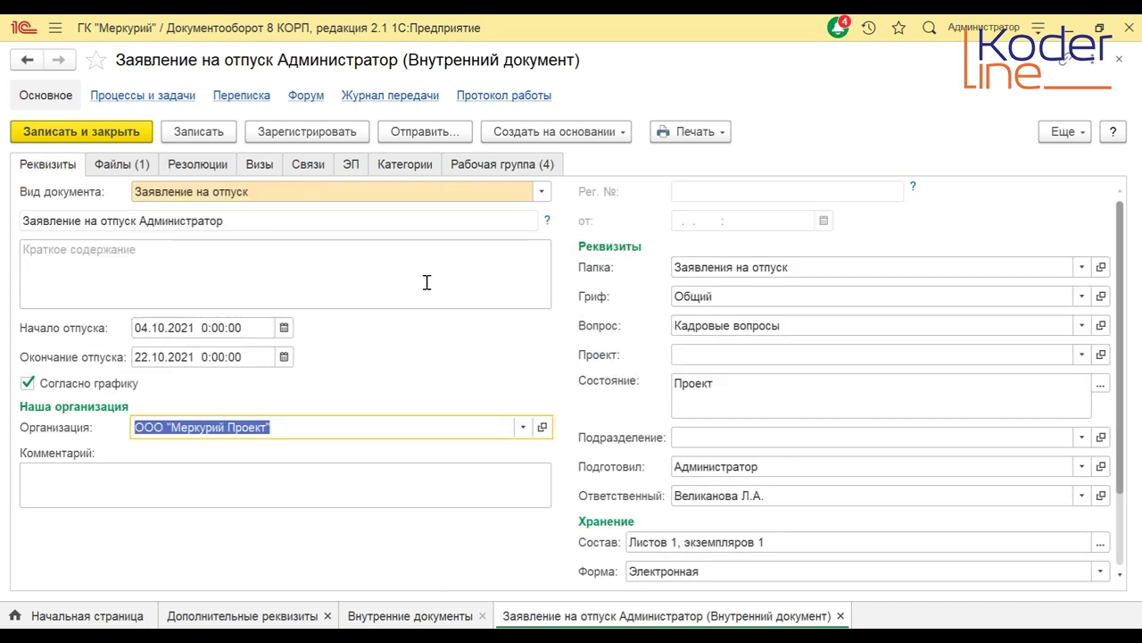